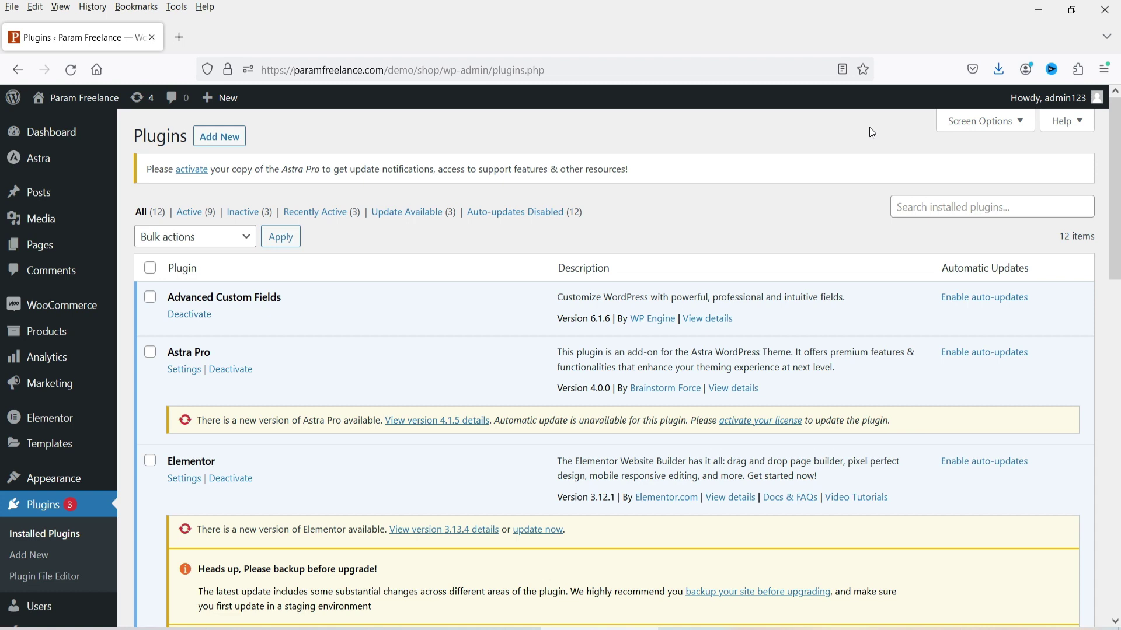
Go to Plugins > Add New from the Installed Plugins screen
{"action": "left_click", "coordinate": [36, 555]}
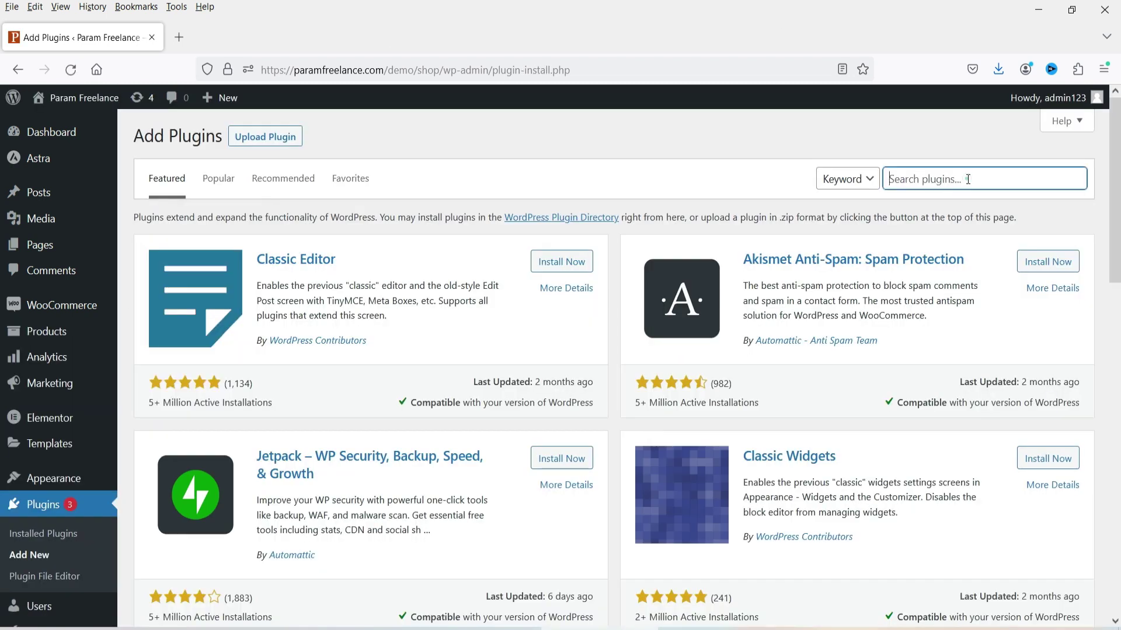
Search for 'icegram', then install and activate the Icegram Collect plugin
{"action": "type", "text": "icegram"}
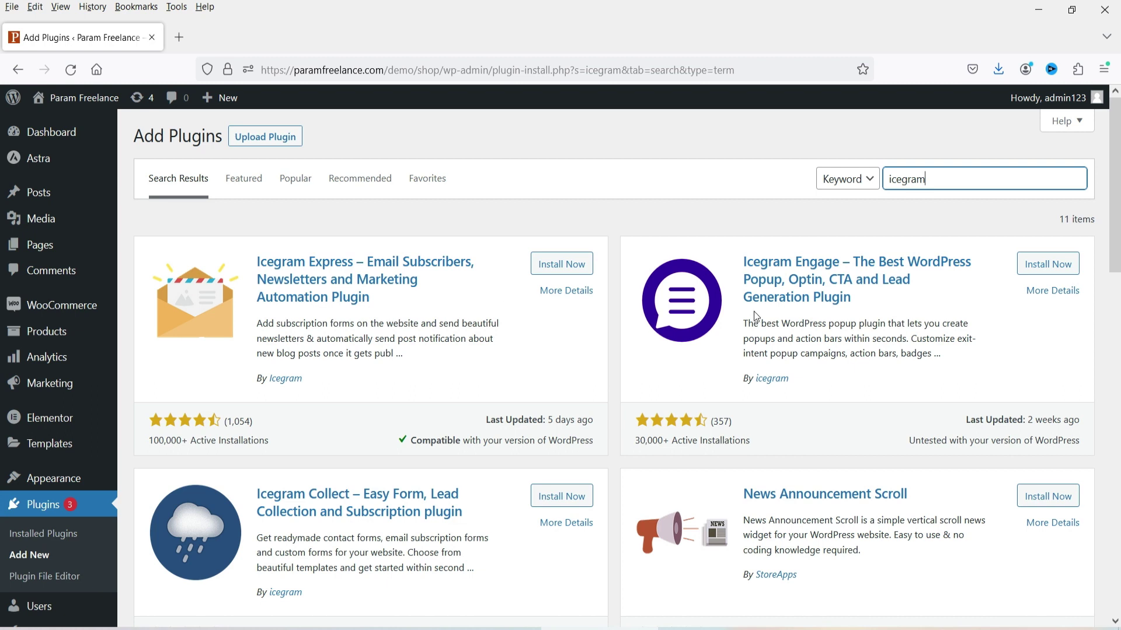
{"action": "left_click", "coordinate": [564, 496]}
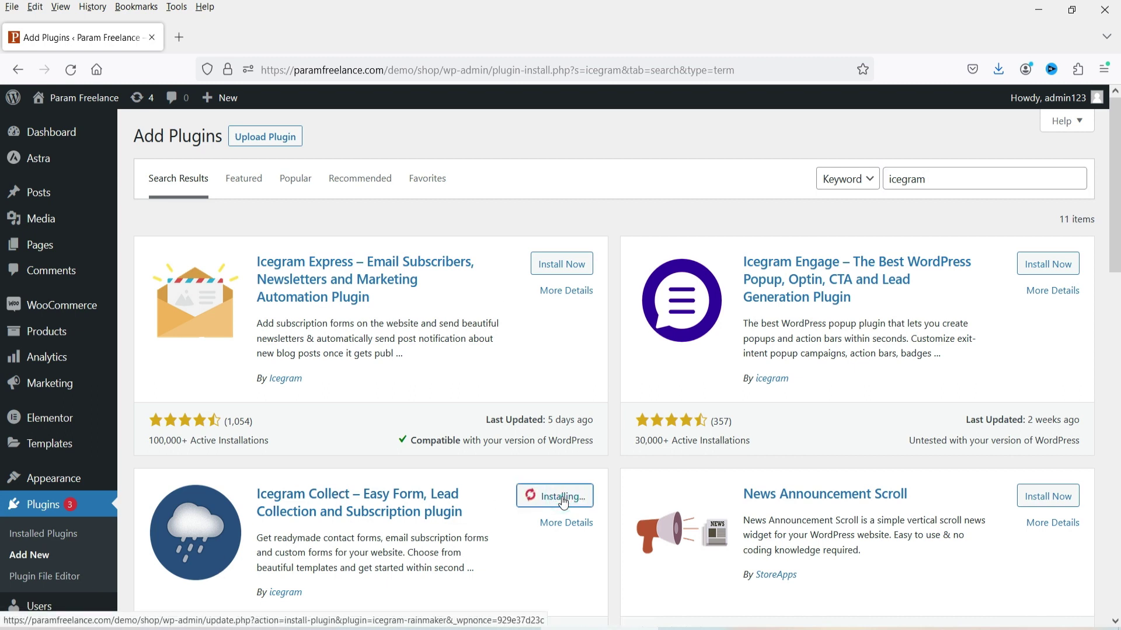
{"action": "left_click", "coordinate": [578, 495]}
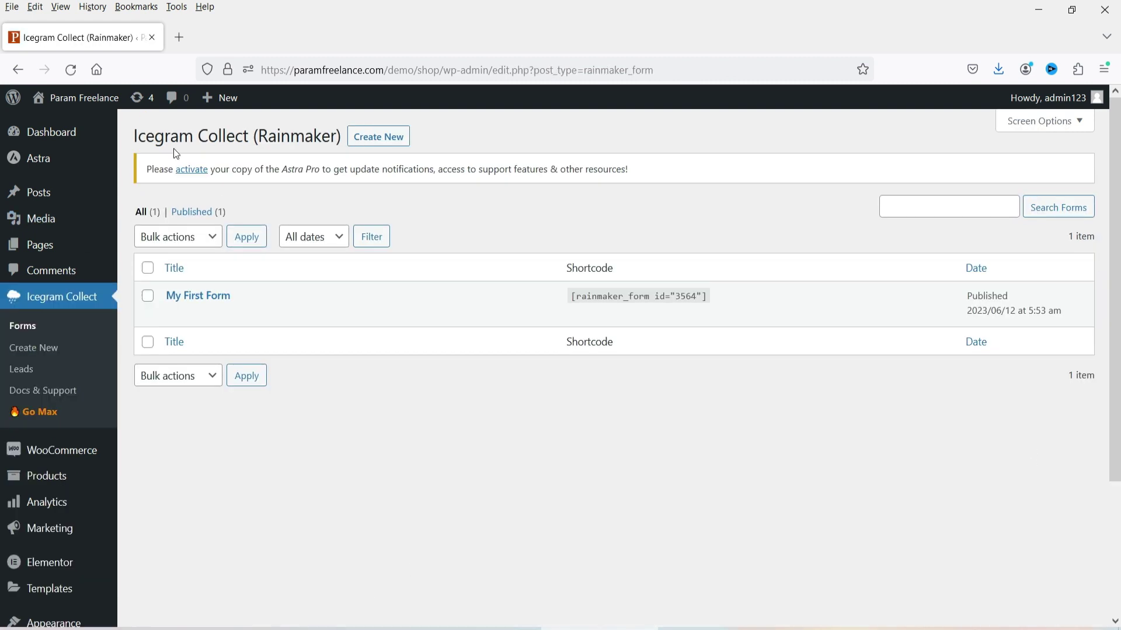
{"action": "left_click_drag", "start_coordinate": [250, 136], "coordinate": [339, 140]}
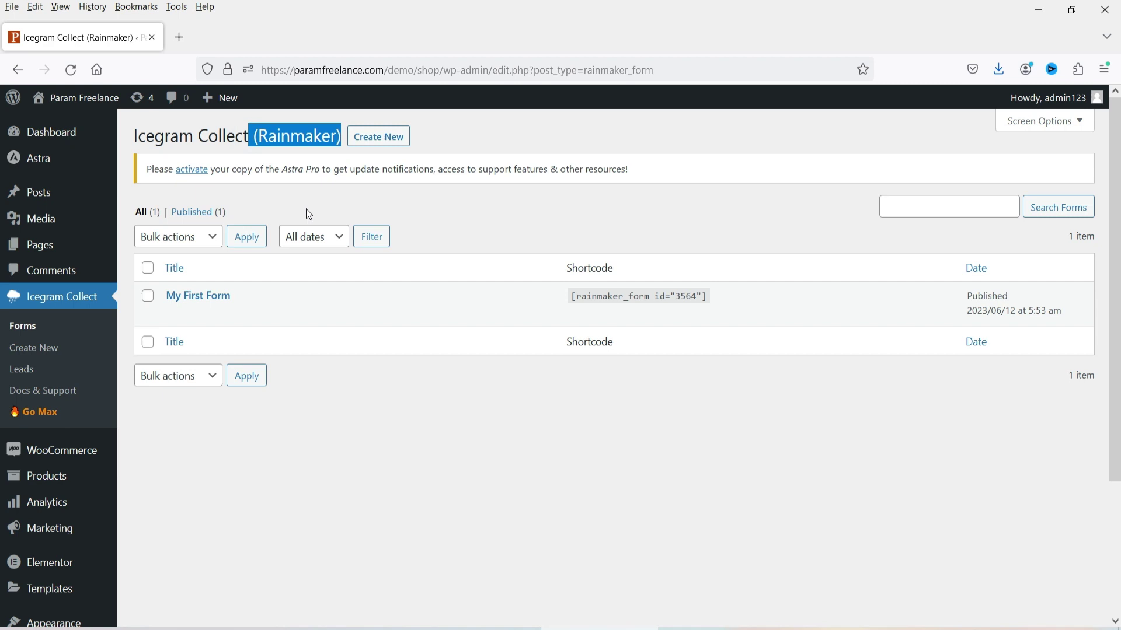
{"action": "left_click", "coordinate": [405, 420]}
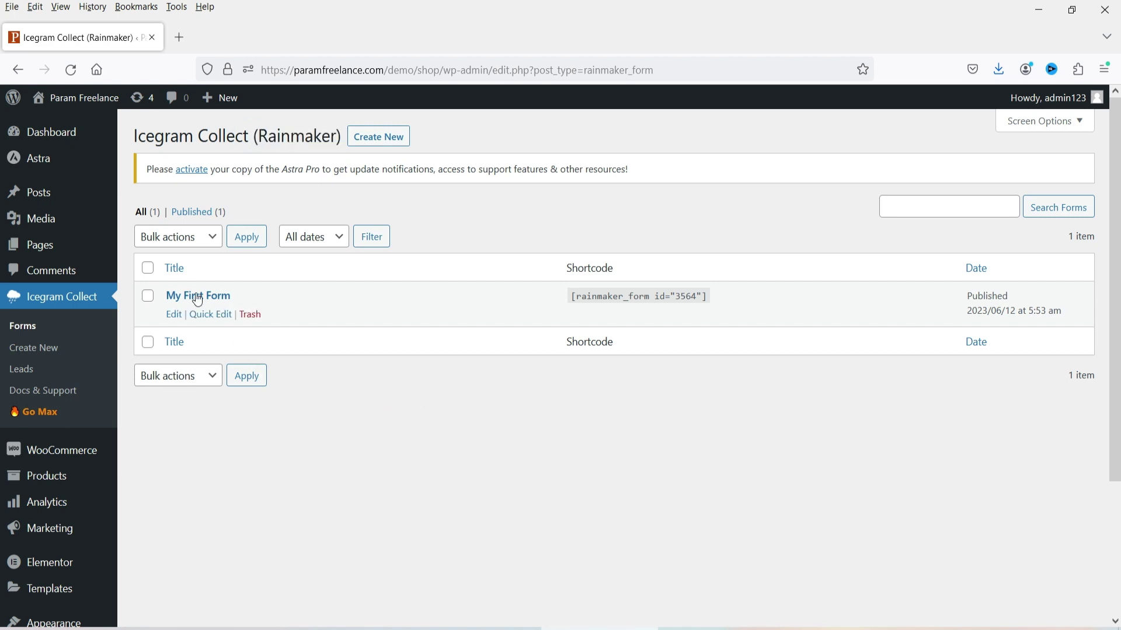
{"action": "mouse_move", "coordinate": [136, 326]}
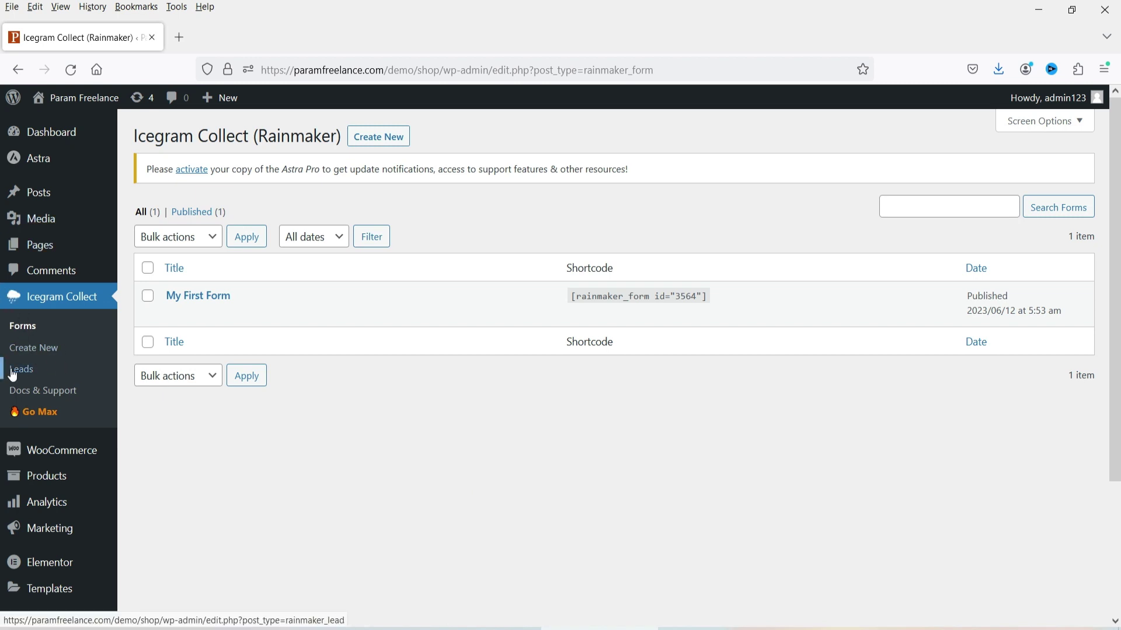
{"action": "right_click", "coordinate": [56, 390]}
{"action": "left_click", "coordinate": [128, 408]}
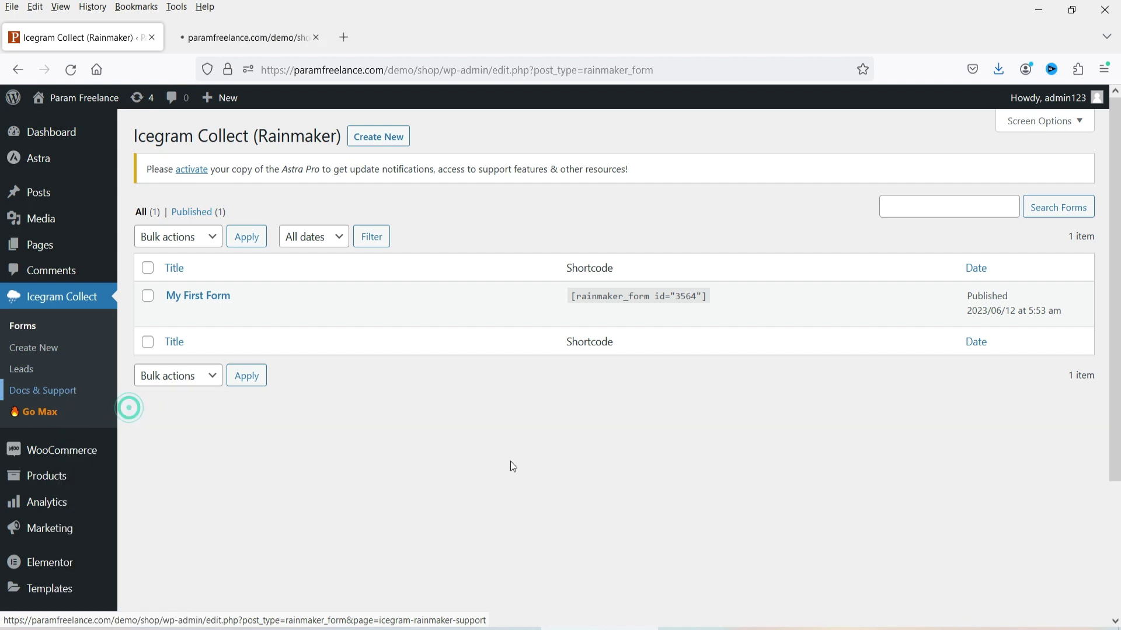
{"action": "left_click", "coordinate": [262, 47]}
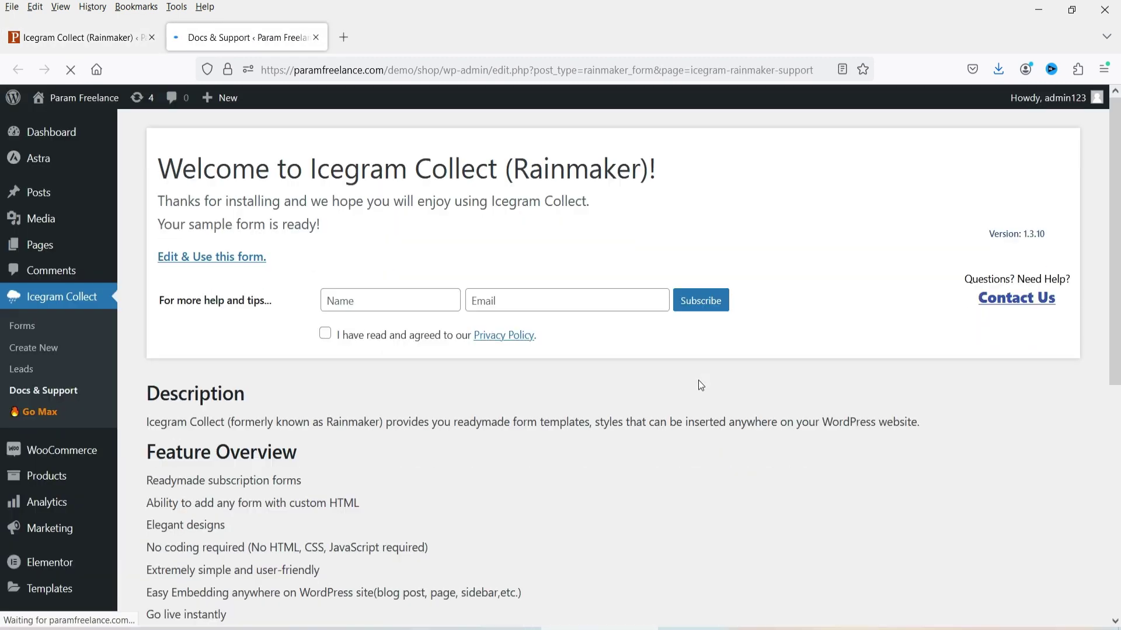
{"action": "scroll", "coordinate": [645, 399], "scroll_direction": "down", "scroll_amount": 6}
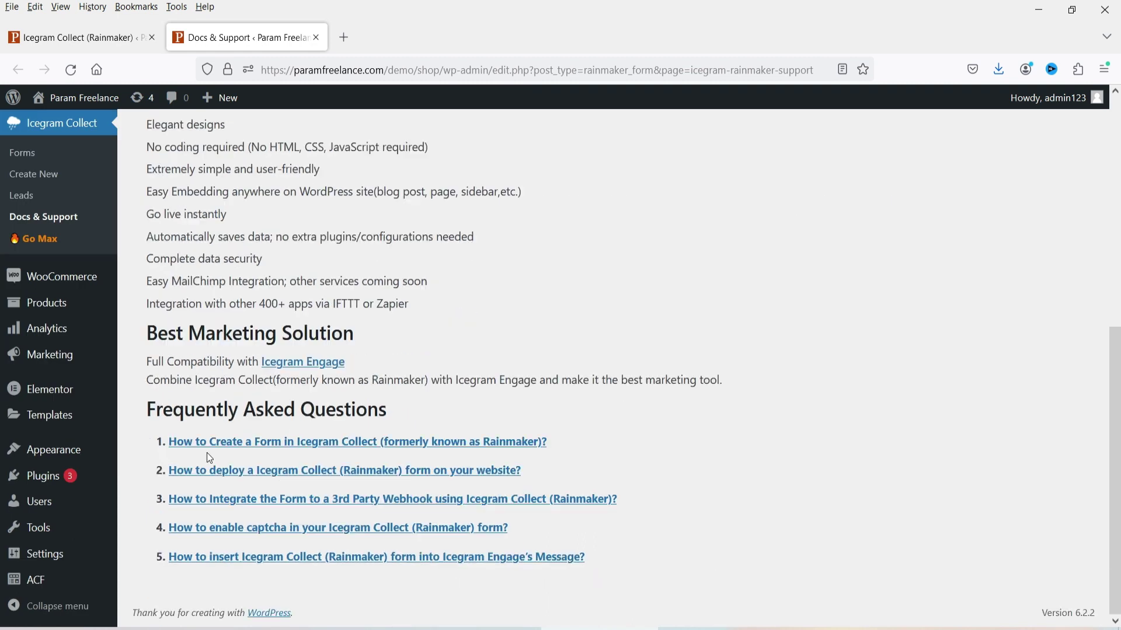
{"action": "scroll", "coordinate": [635, 387], "scroll_direction": "up", "scroll_amount": 6}
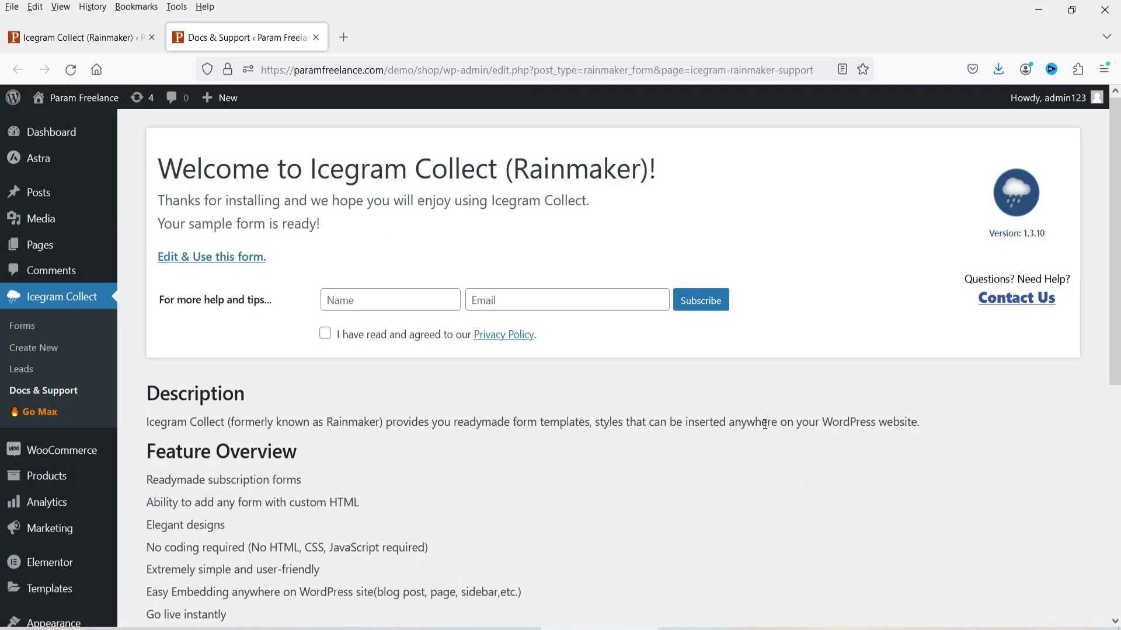
{"action": "left_click", "coordinate": [315, 37]}
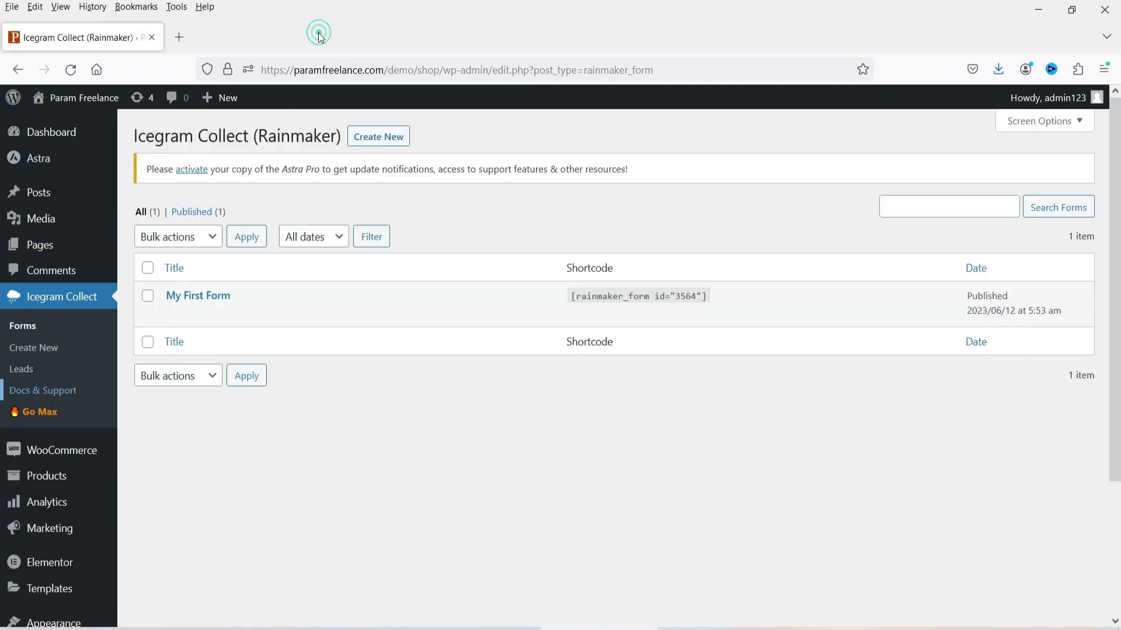
Open My First Form, review its GDPR consent message 'Please accept terms and condition', and save it
{"action": "left_click", "coordinate": [177, 317]}
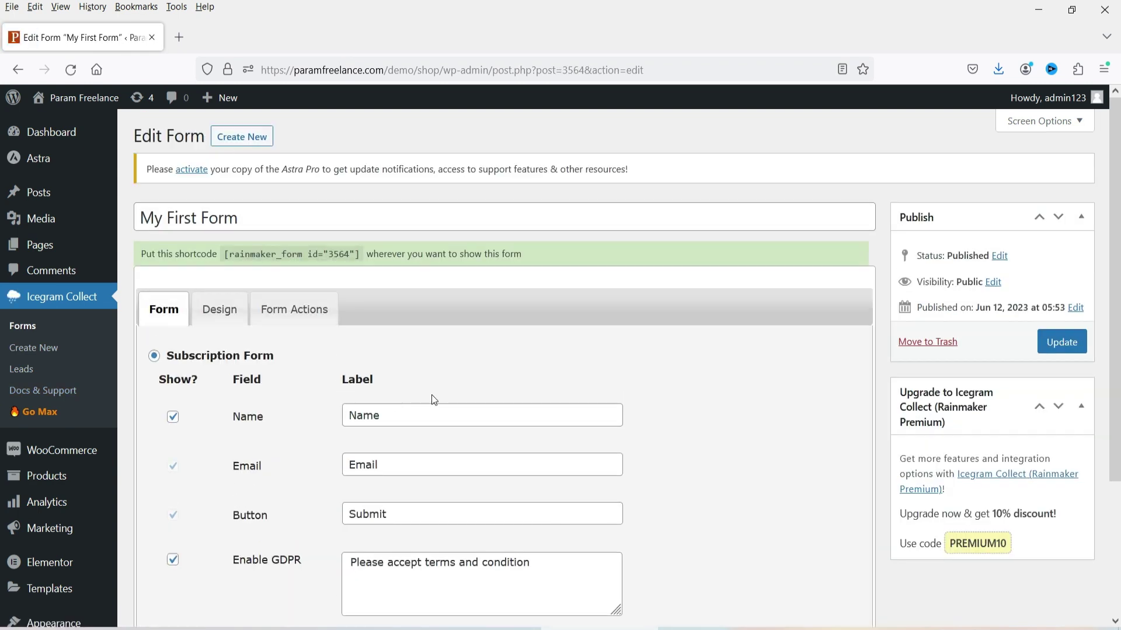
{"action": "scroll", "coordinate": [432, 397], "scroll_direction": "down", "scroll_amount": 5}
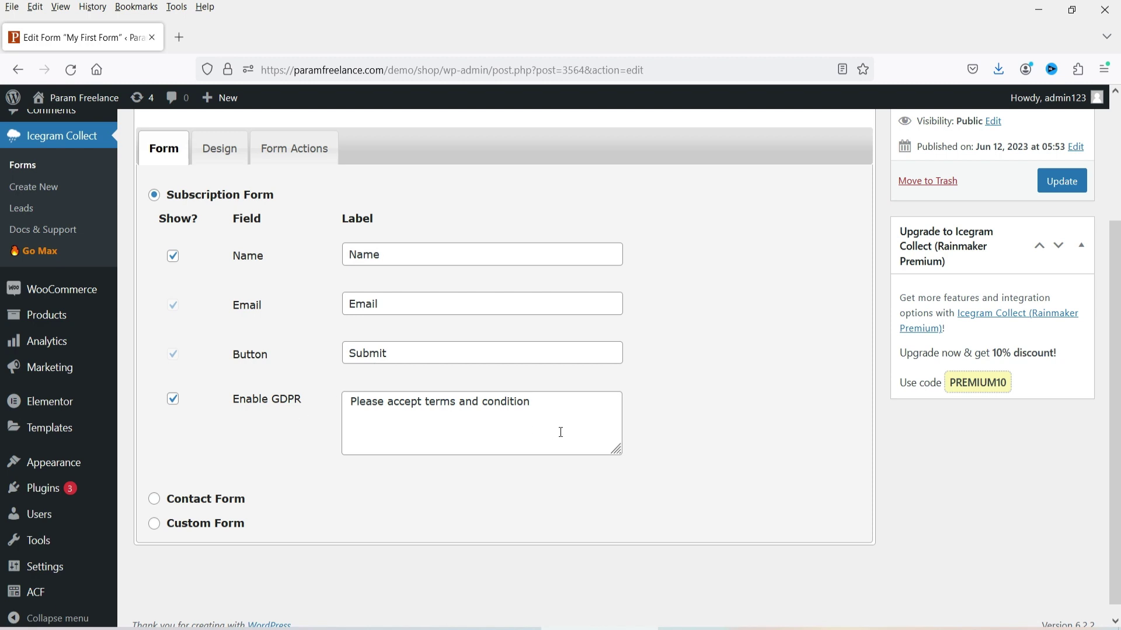
{"action": "left_click_drag", "start_coordinate": [371, 403], "coordinate": [570, 408]}
{"action": "left_click", "coordinate": [570, 408]}
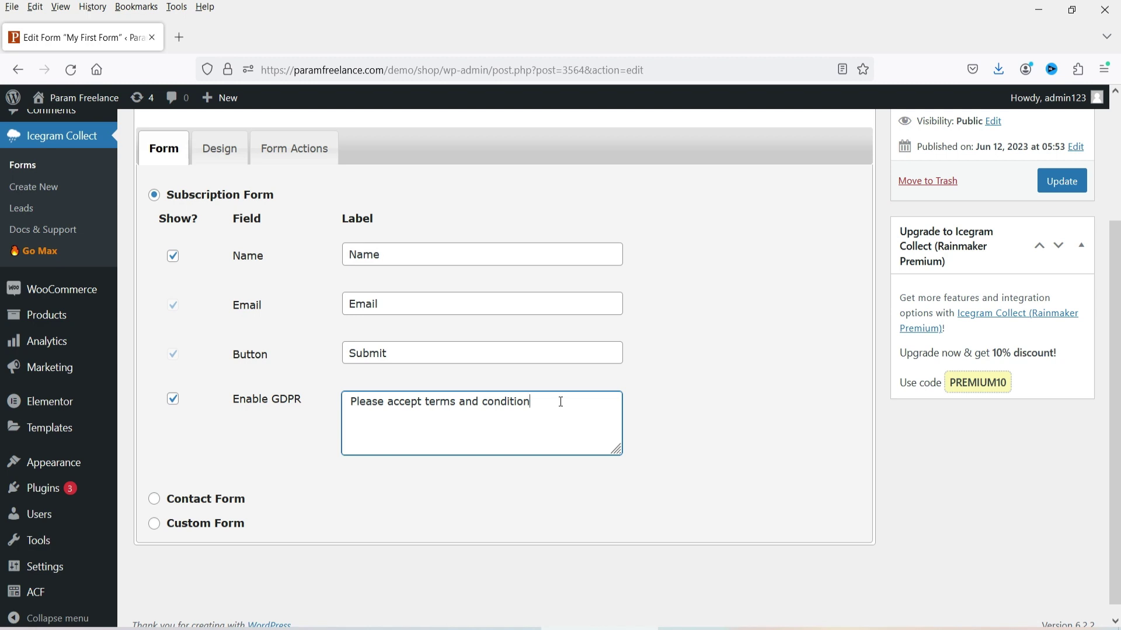
{"action": "left_click", "coordinate": [1067, 190]}
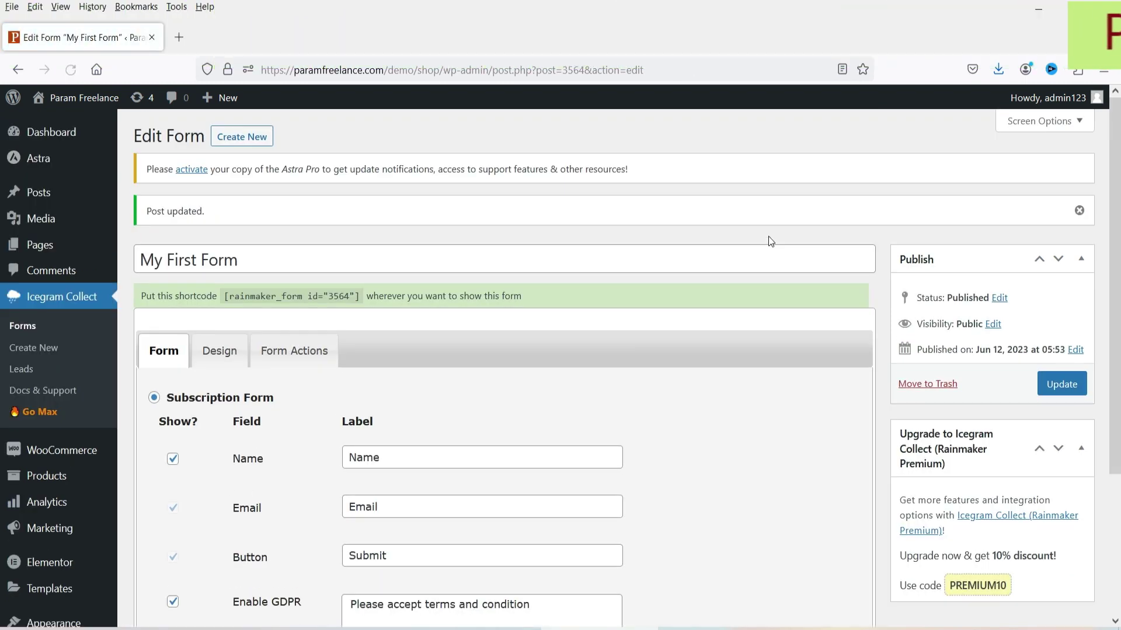
Open the Demo page in Elementor and copy the form's shortcode from the form editor
{"action": "mouse_move", "coordinate": [50, 246]}
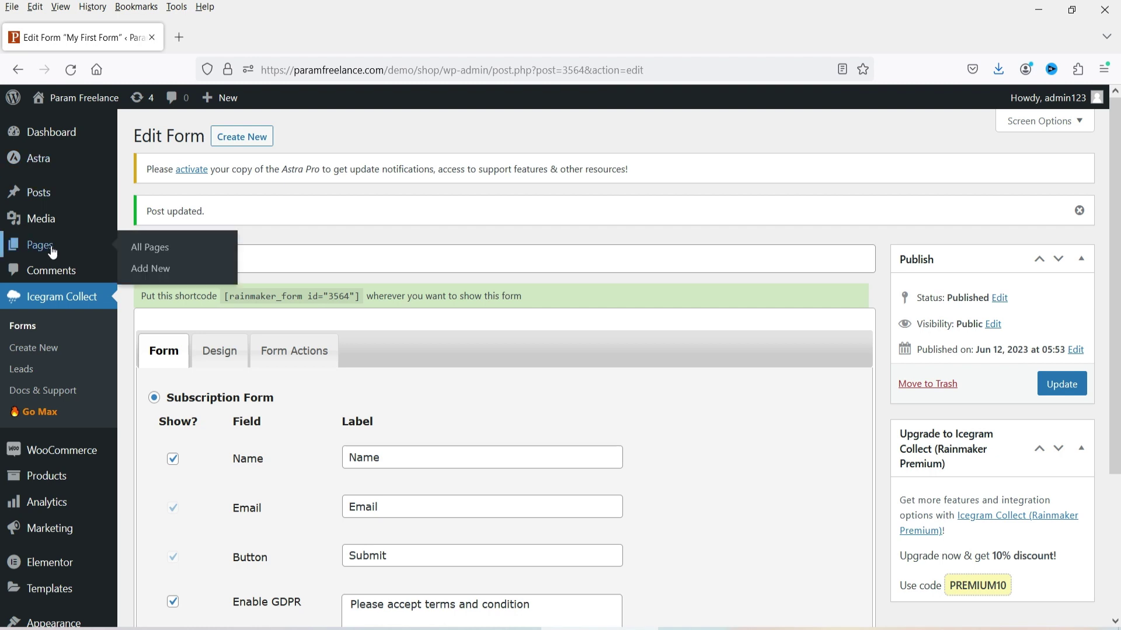
{"action": "middle_click", "coordinate": [119, 263]}
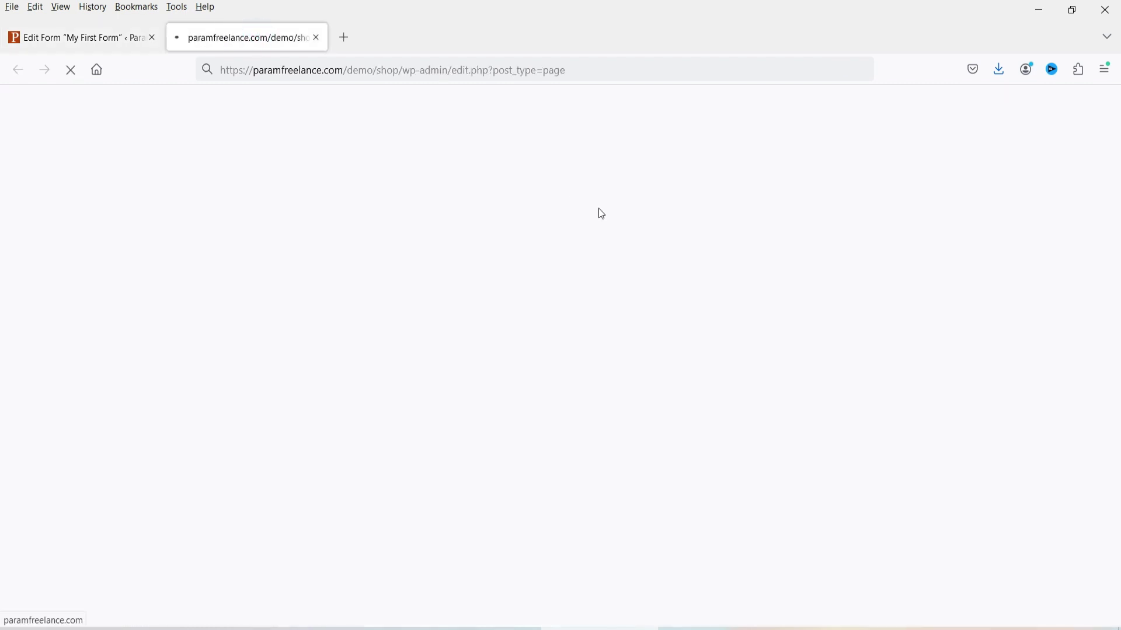
{"action": "scroll", "coordinate": [272, 293], "scroll_direction": "down", "scroll_amount": 7}
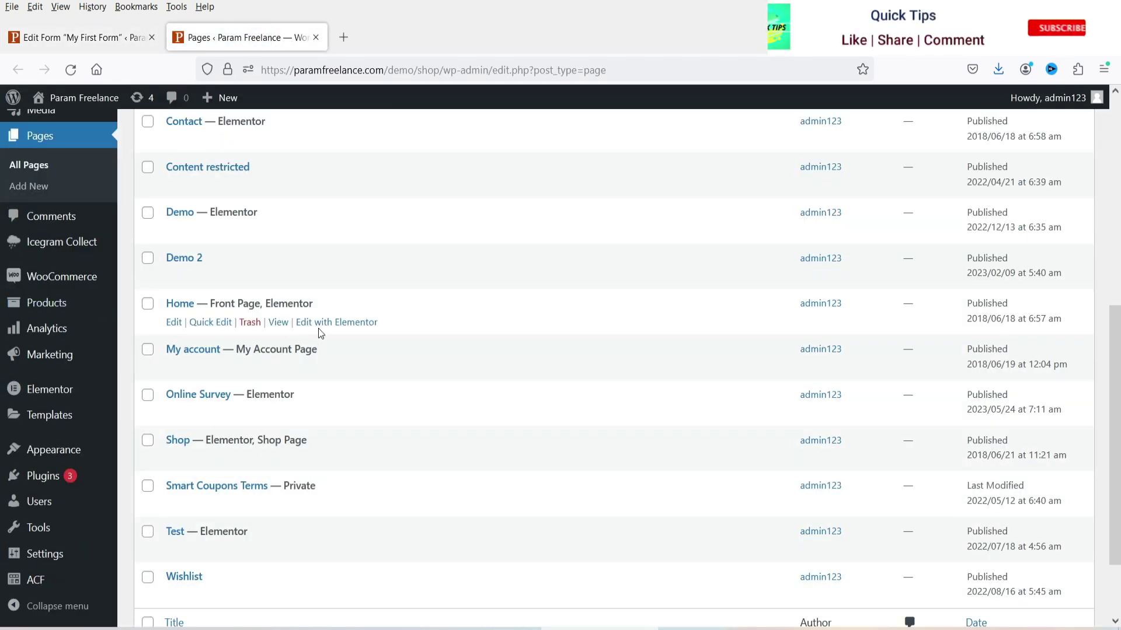
{"action": "left_click", "coordinate": [344, 232]}
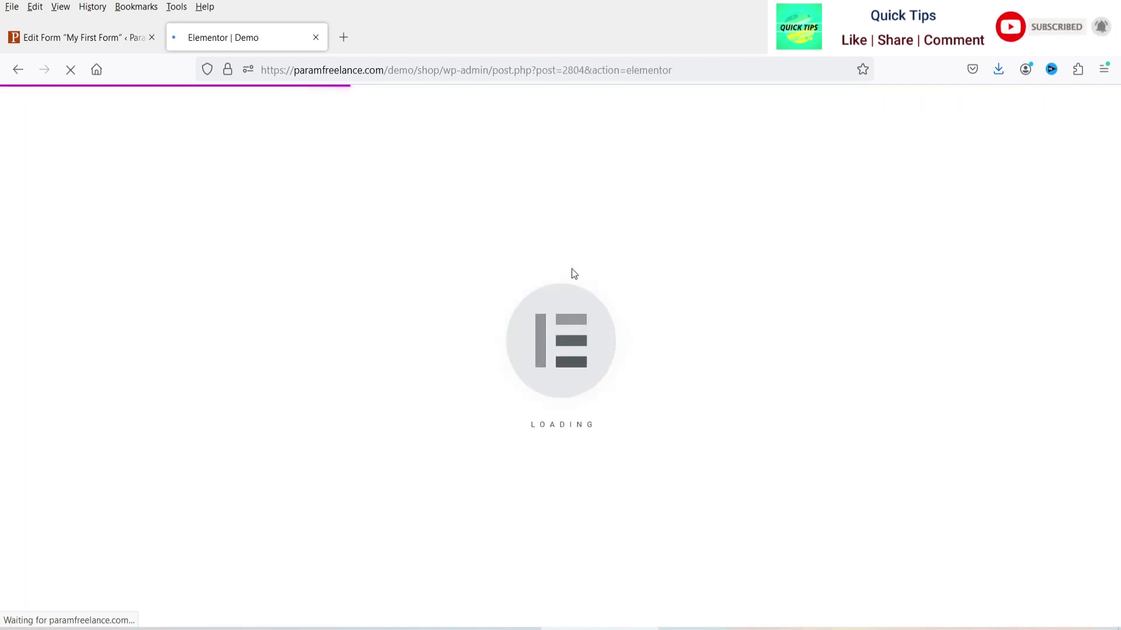
{"action": "left_click", "coordinate": [25, 45]}
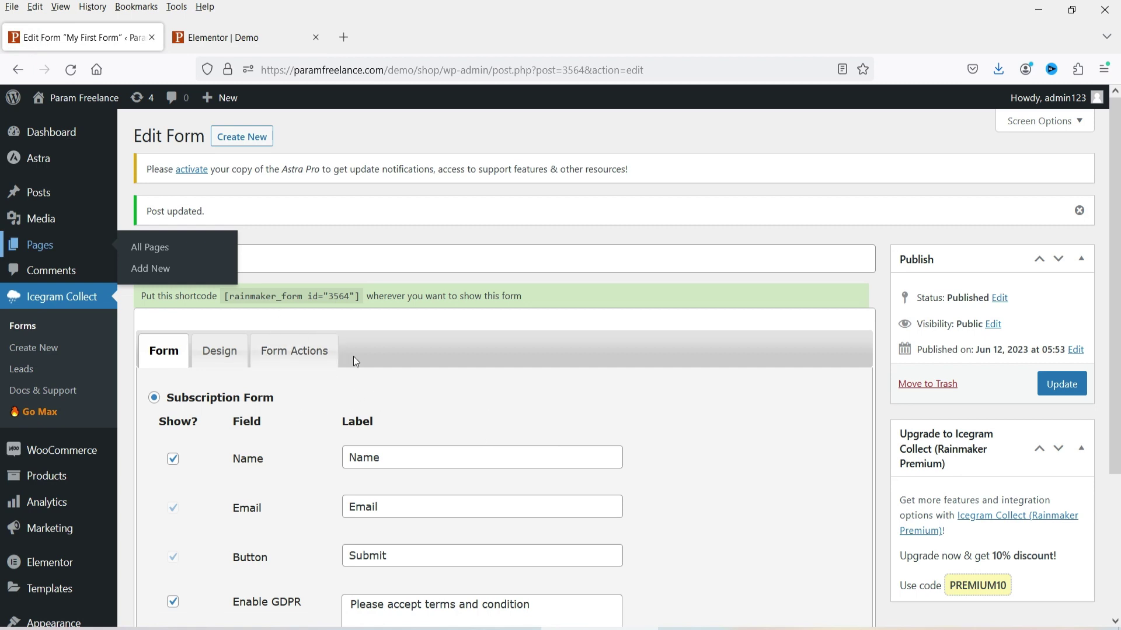
{"action": "left_click_drag", "start_coordinate": [360, 296], "coordinate": [227, 298]}
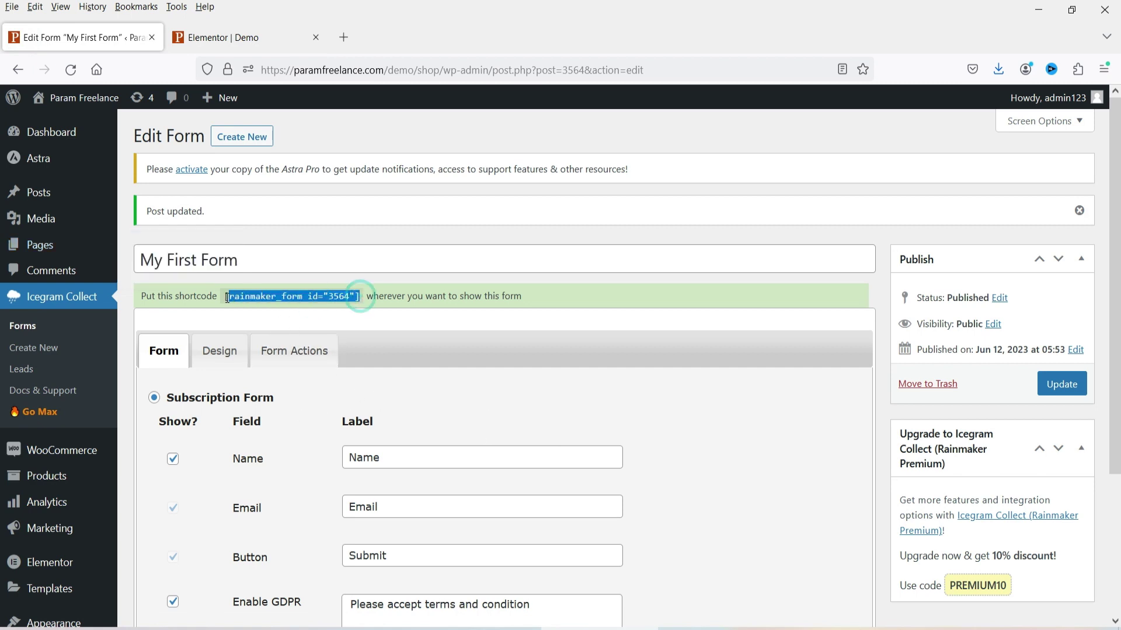
{"action": "left_click", "coordinate": [221, 38]}
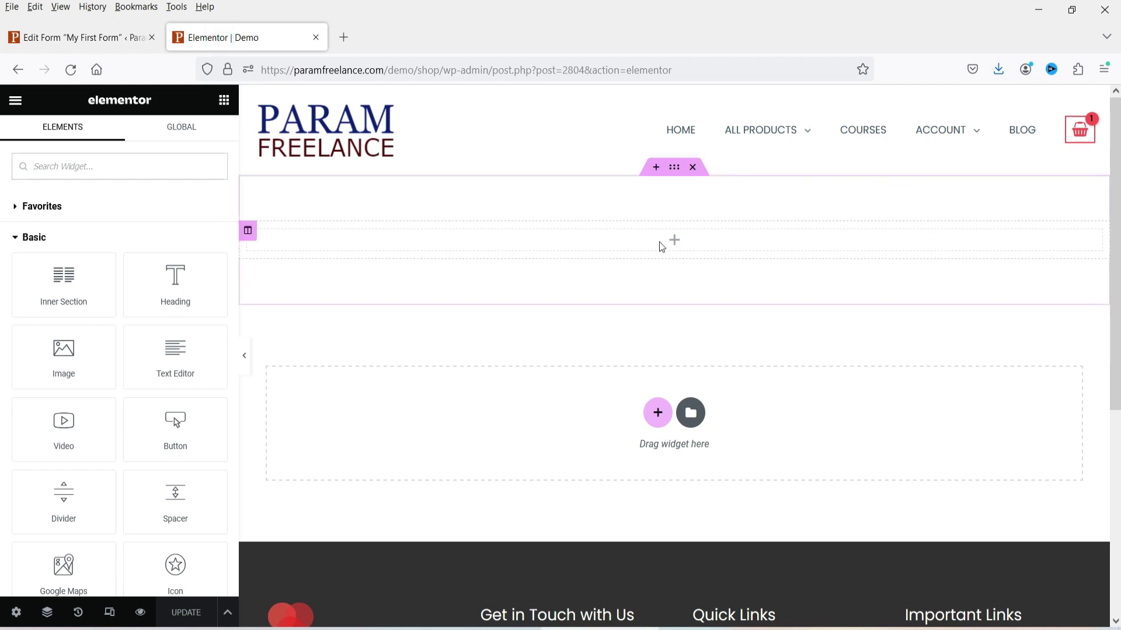
Add a Shortcode widget with [rainmaker_form id="3564"] to the Demo page and save it
{"action": "left_click", "coordinate": [166, 168]}
{"action": "type", "text": "short"}
{"action": "left_click_drag", "start_coordinate": [56, 227], "coordinate": [435, 244]}
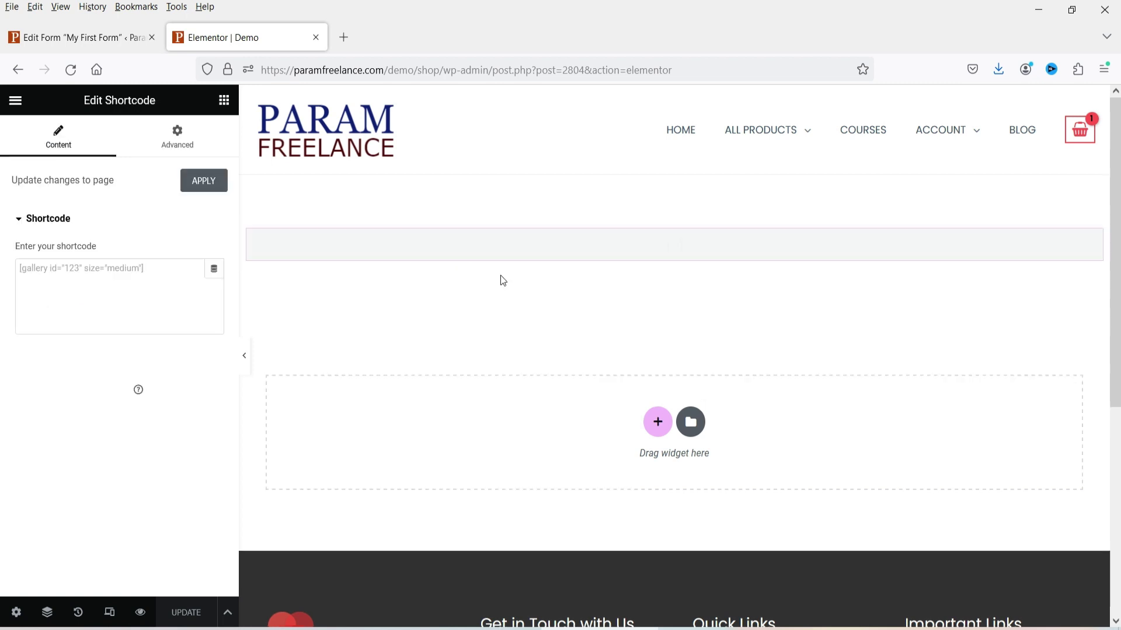
{"action": "left_click", "coordinate": [94, 278]}
{"action": "type", "text": "[rainmaker_form id=\"3564\"]"}
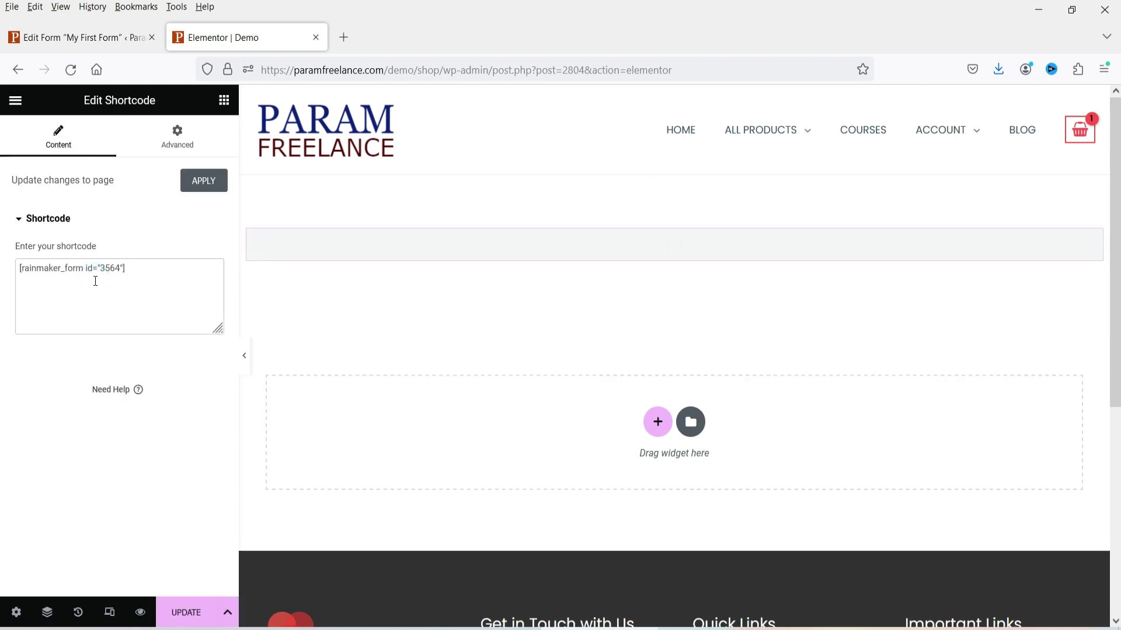
{"action": "left_click", "coordinate": [187, 613]}
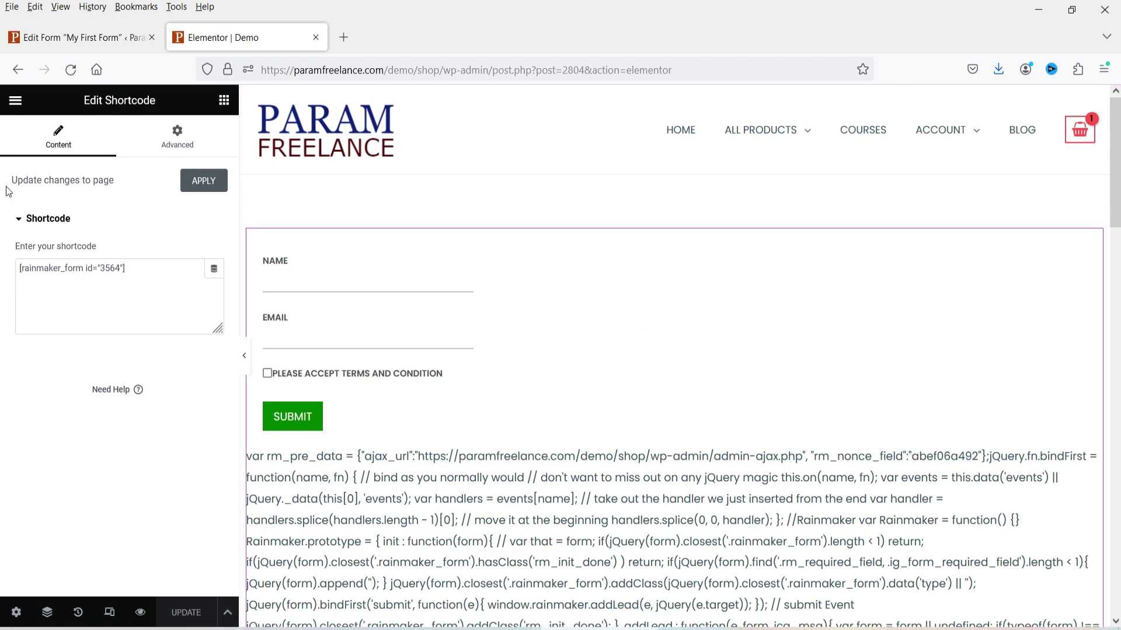
Open the live Demo page in a new tab
{"action": "left_click", "coordinate": [15, 100]}
{"action": "right_click", "coordinate": [210, 343]}
{"action": "left_click", "coordinate": [245, 352]}
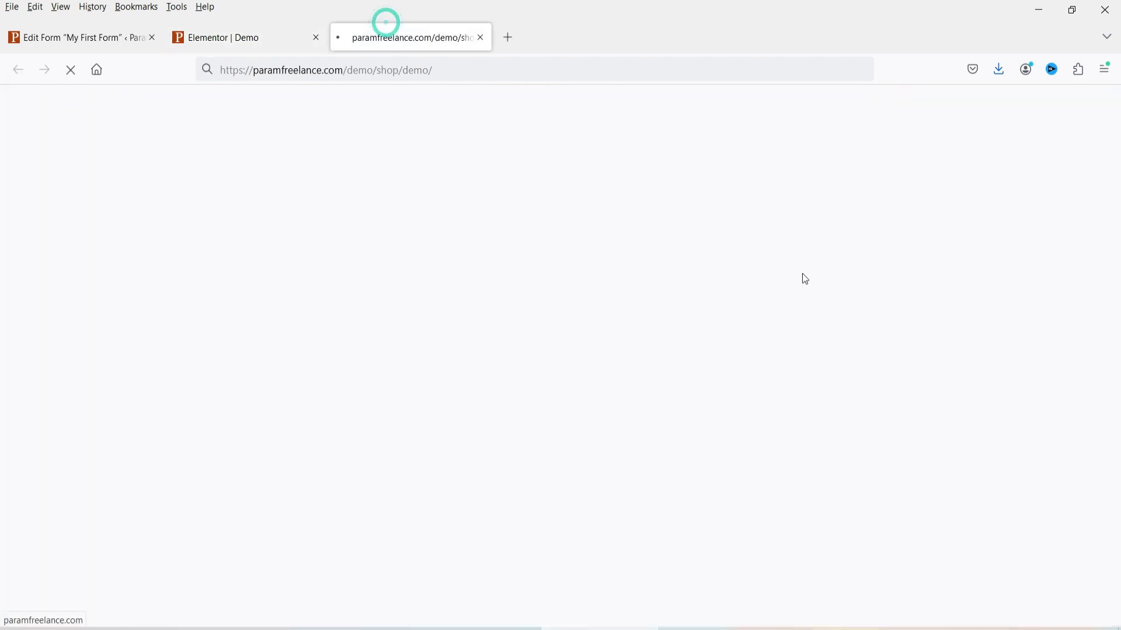
Switch the form to the Classic design style, save, and reload the Demo page to compare
{"action": "left_click", "coordinate": [163, 303]}
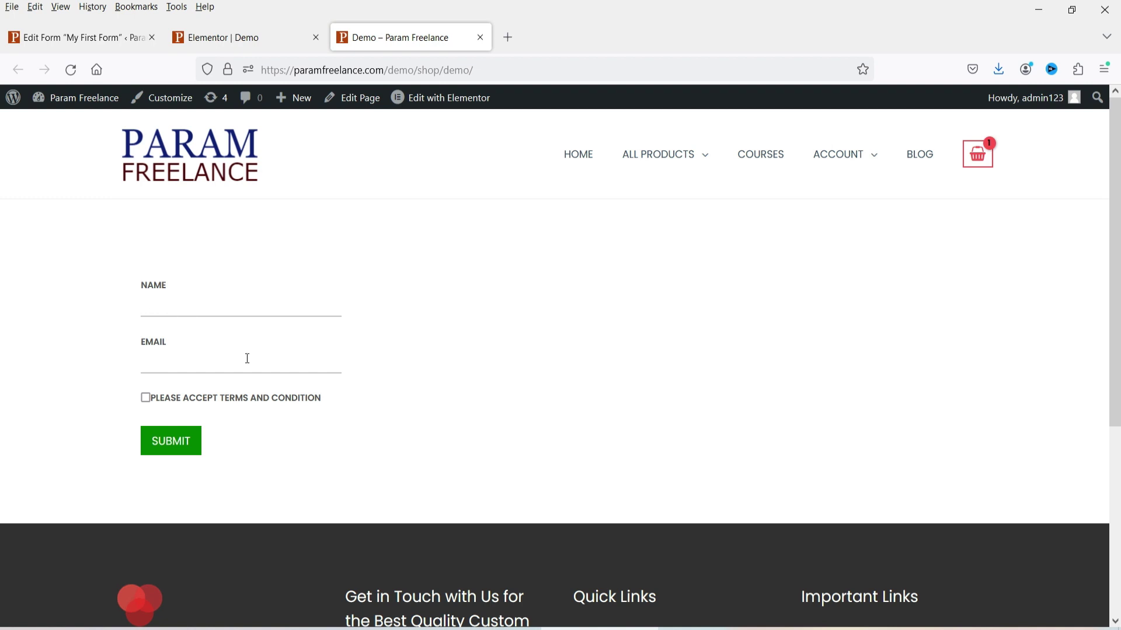
{"action": "left_click", "coordinate": [82, 38]}
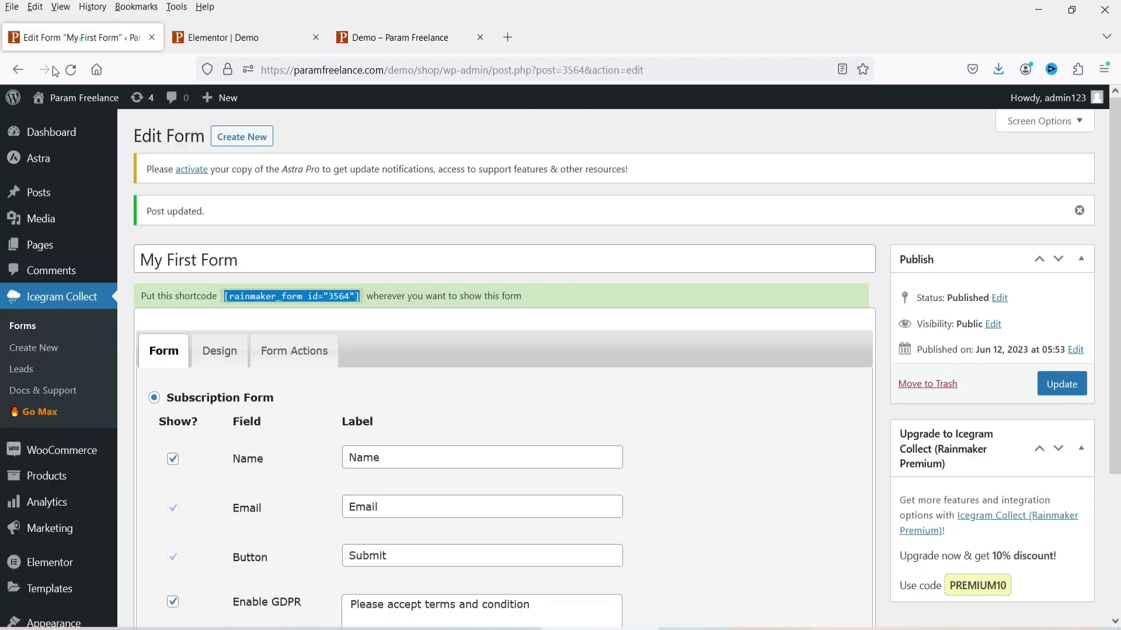
{"action": "scroll", "coordinate": [258, 288], "scroll_direction": "down", "scroll_amount": 4}
{"action": "left_click", "coordinate": [223, 171]}
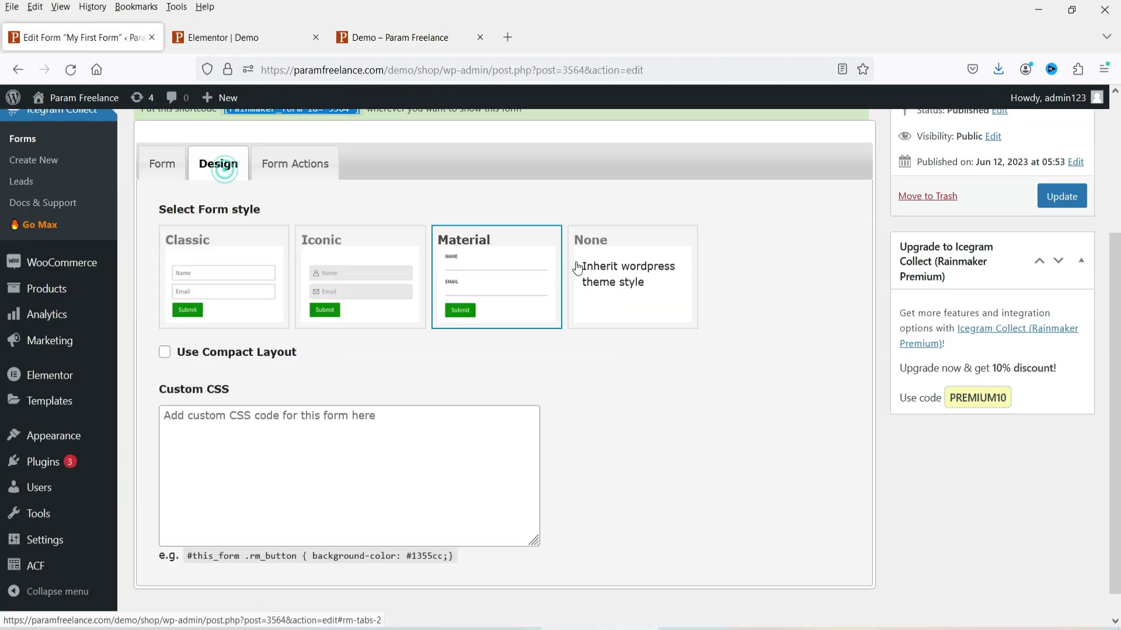
{"action": "left_click", "coordinate": [227, 286]}
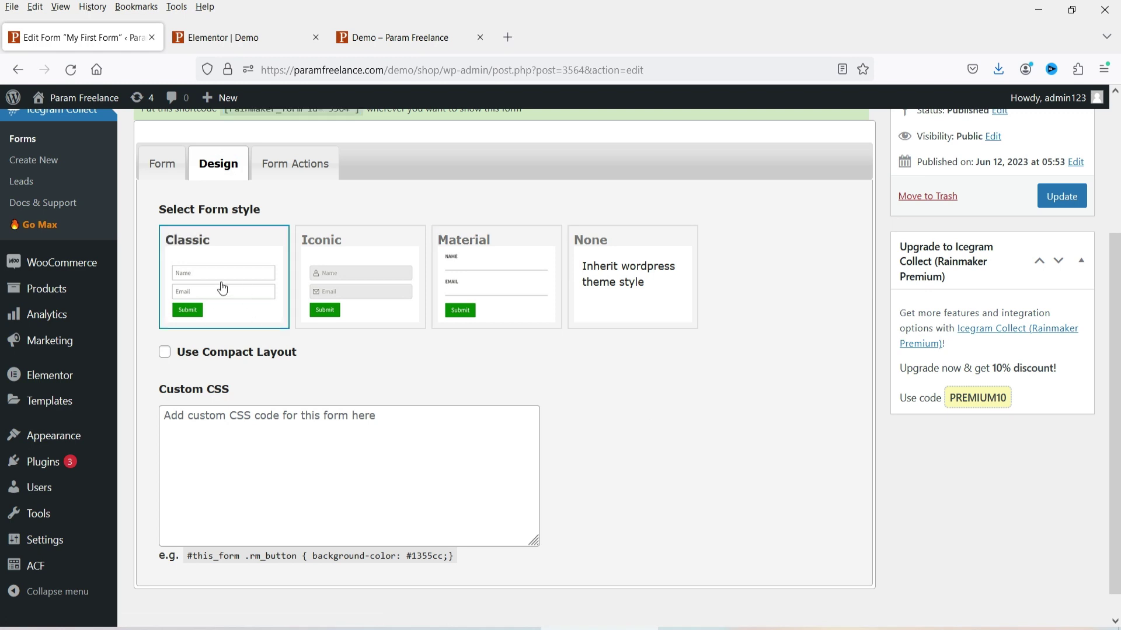
{"action": "left_click", "coordinate": [1060, 197]}
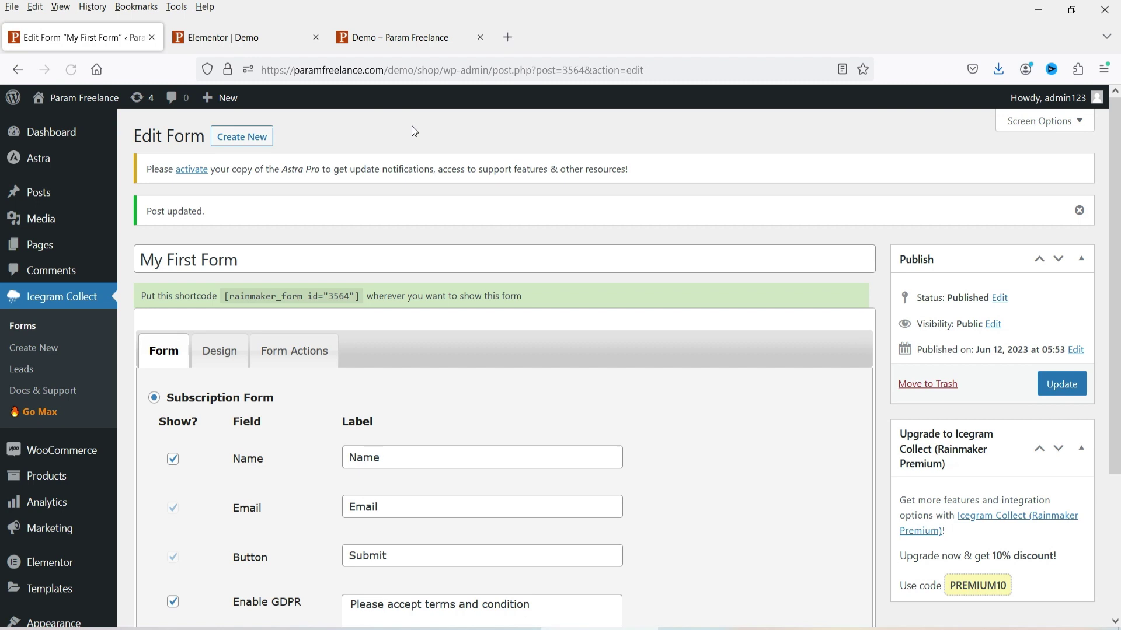
{"action": "left_click", "coordinate": [411, 32]}
{"action": "left_click", "coordinate": [70, 69]}
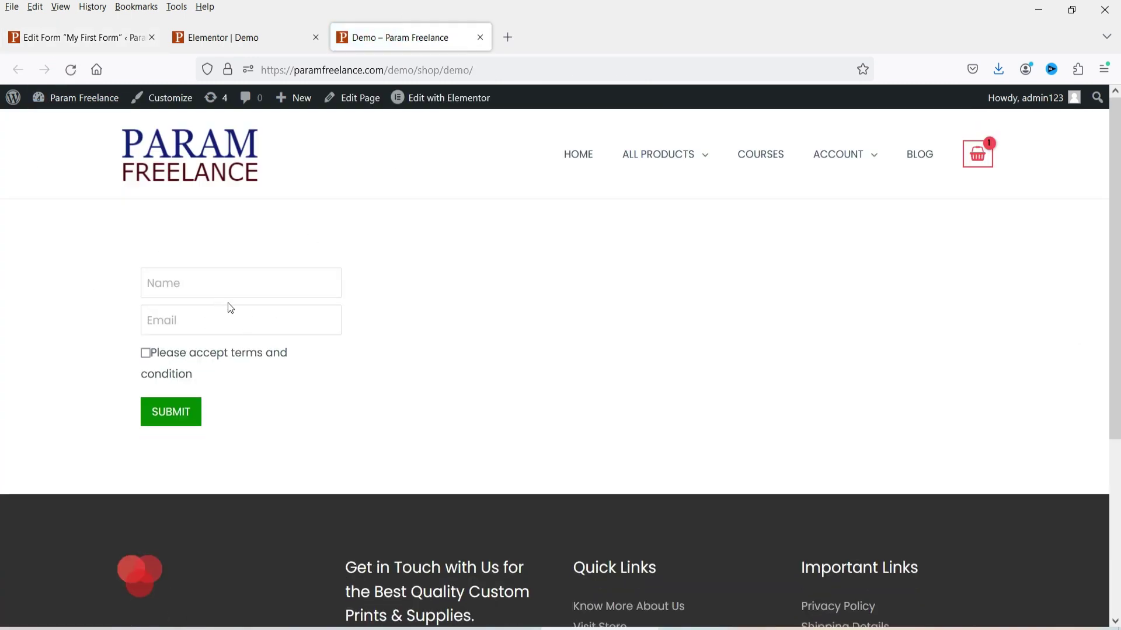
{"action": "scroll", "coordinate": [780, 294], "scroll_direction": "down", "scroll_amount": 3}
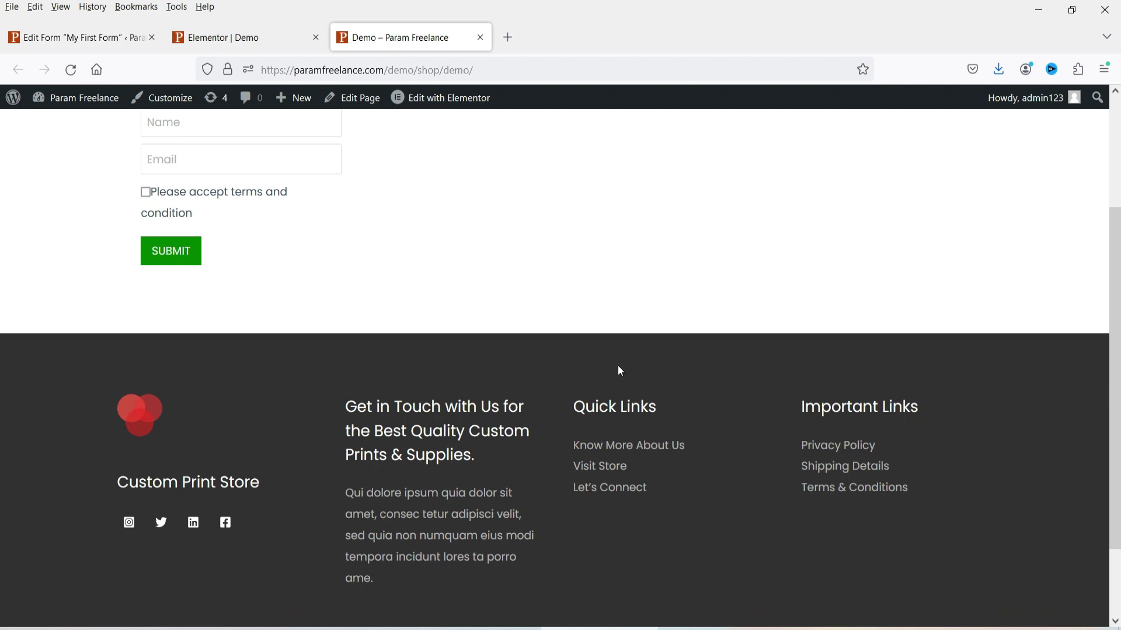
{"action": "scroll", "coordinate": [601, 350], "scroll_direction": "up", "scroll_amount": 3}
Change the form to the Iconic style, save, and reload the Demo page to see icons
{"action": "left_click", "coordinate": [76, 38]}
{"action": "left_click", "coordinate": [220, 350]}
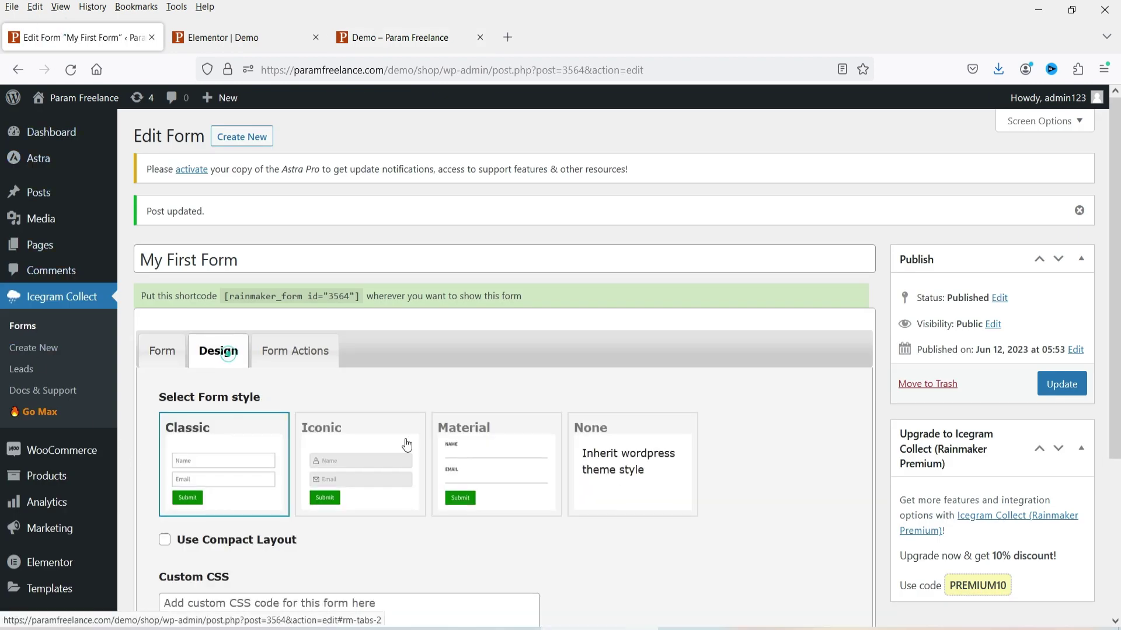
{"action": "left_click", "coordinate": [372, 461]}
{"action": "left_click", "coordinate": [1066, 385]}
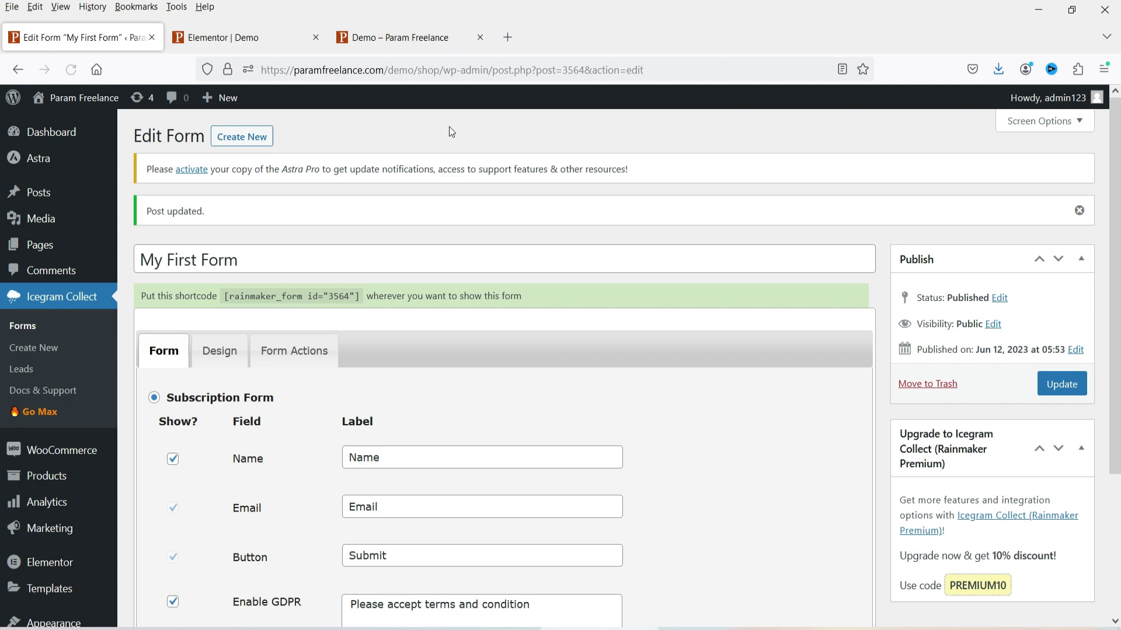
{"action": "left_click", "coordinate": [410, 29]}
{"action": "key", "text": "F5"}
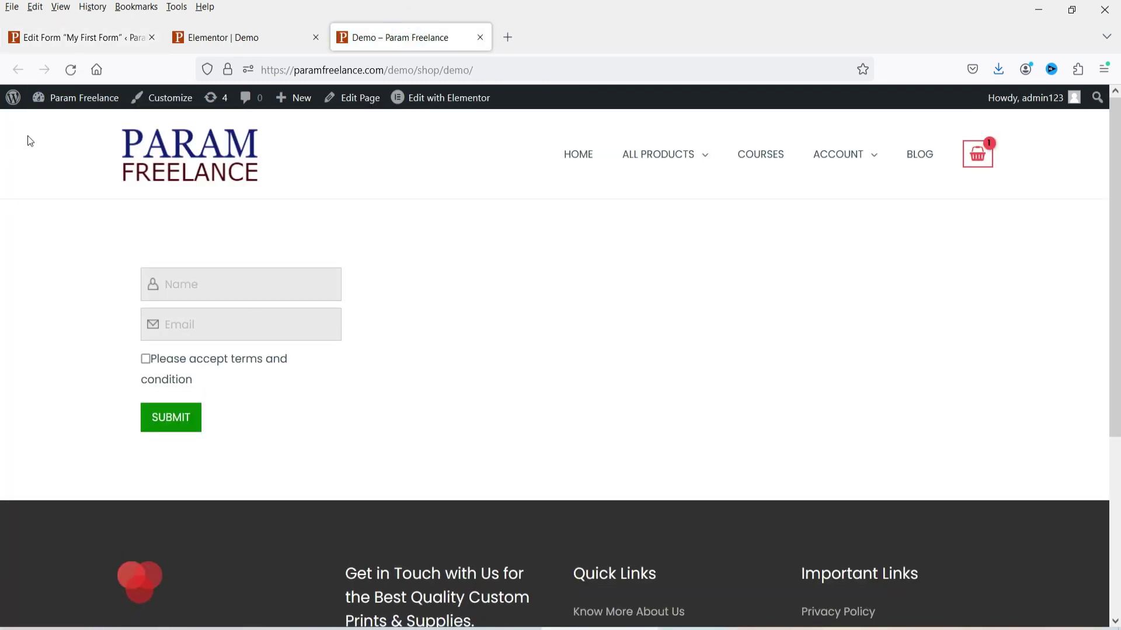
{"action": "left_click", "coordinate": [30, 27]}
{"action": "scroll", "coordinate": [464, 335], "scroll_direction": "down", "scroll_amount": 3}
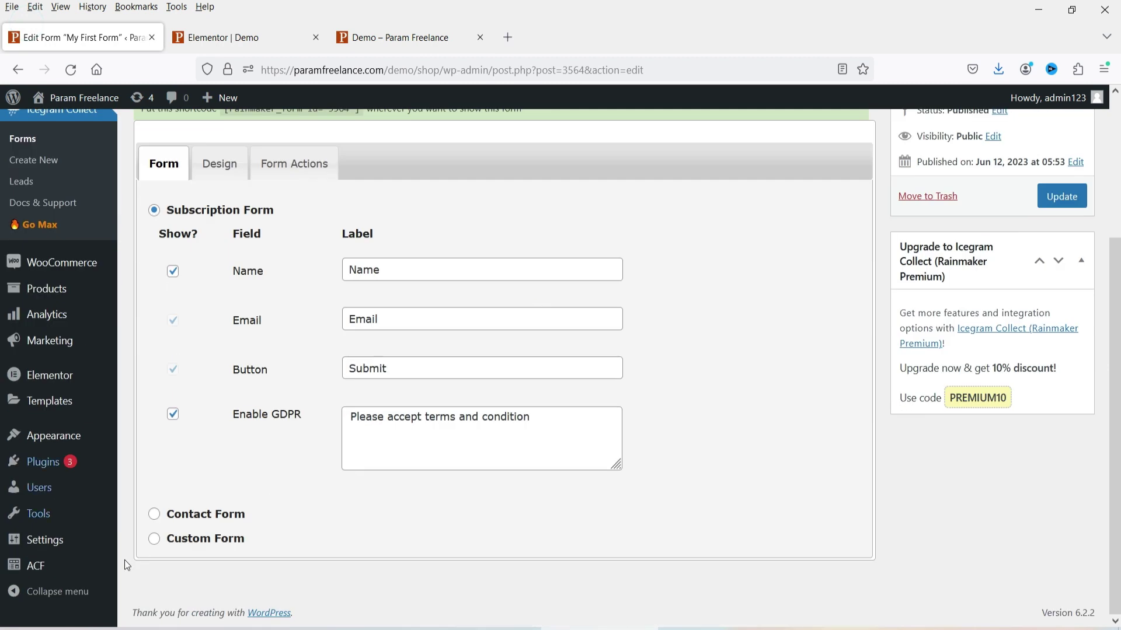
Make it a Contact Form showing Name, Subject, Message and GDPR consent, save, and reload the Demo page
{"action": "left_click", "coordinate": [154, 516]}
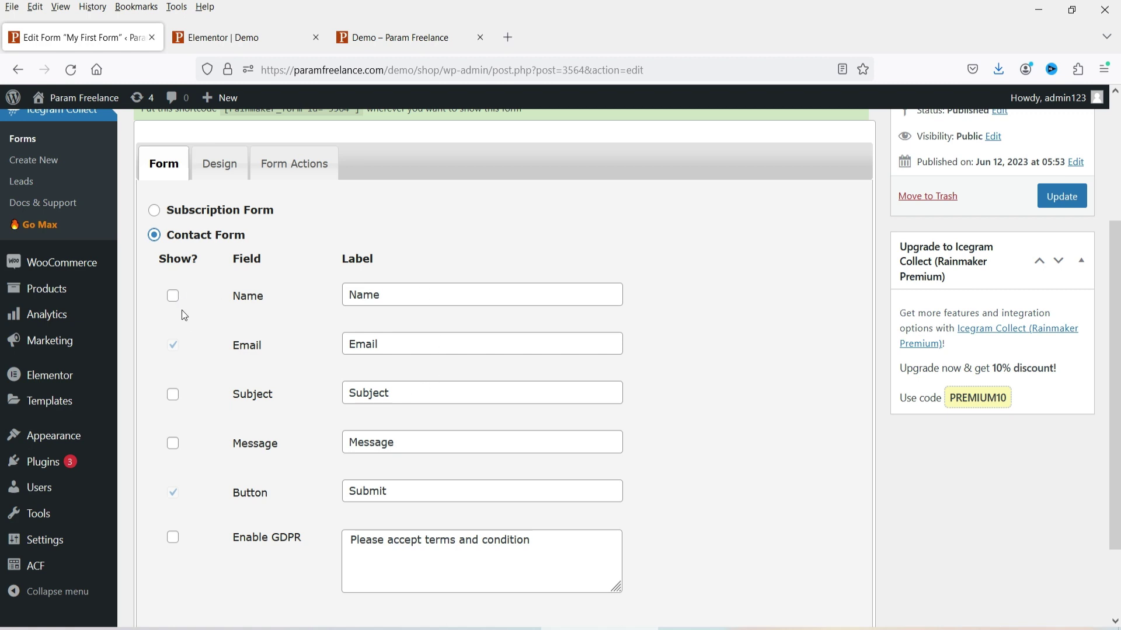
{"action": "left_click", "coordinate": [173, 295]}
{"action": "left_click", "coordinate": [173, 394]}
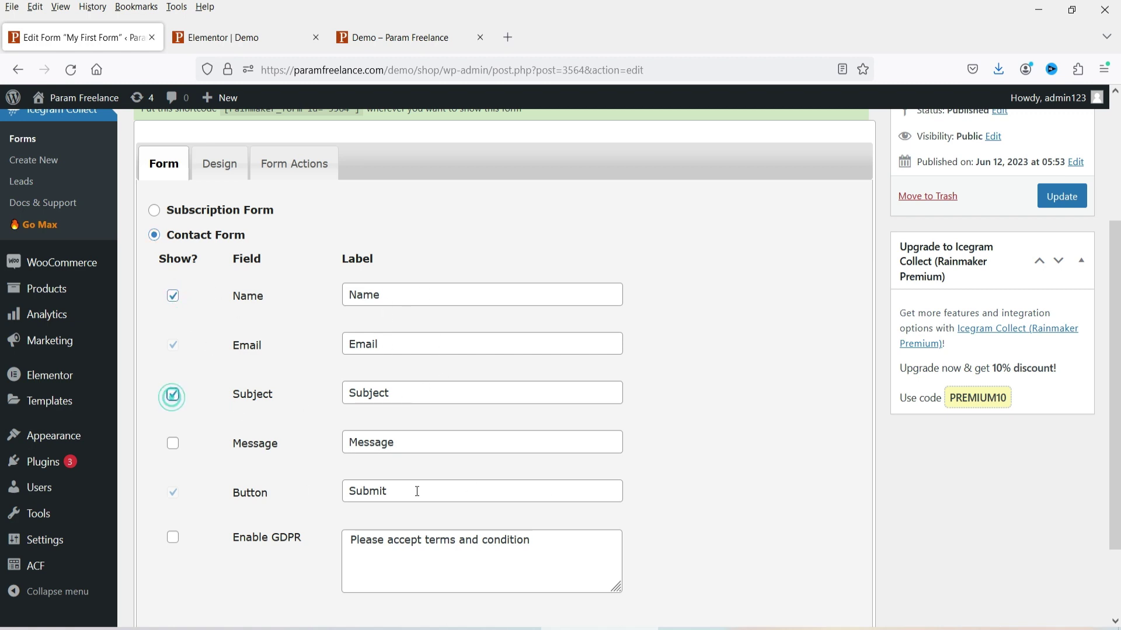
{"action": "left_click", "coordinate": [174, 445]}
{"action": "left_click", "coordinate": [173, 537]}
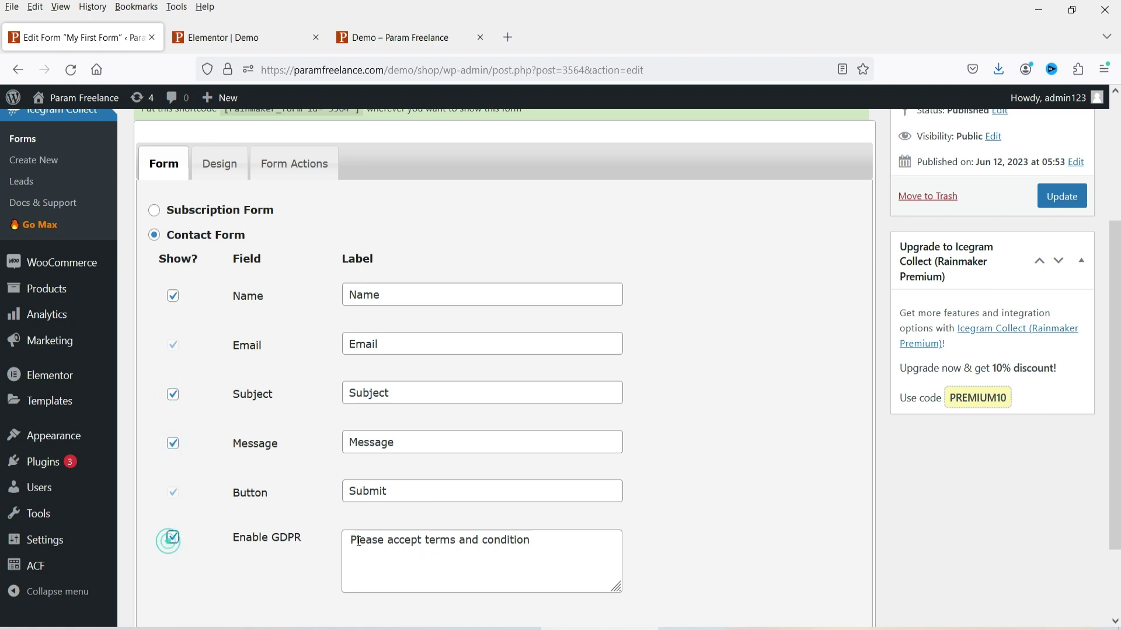
{"action": "left_click", "coordinate": [1061, 202]}
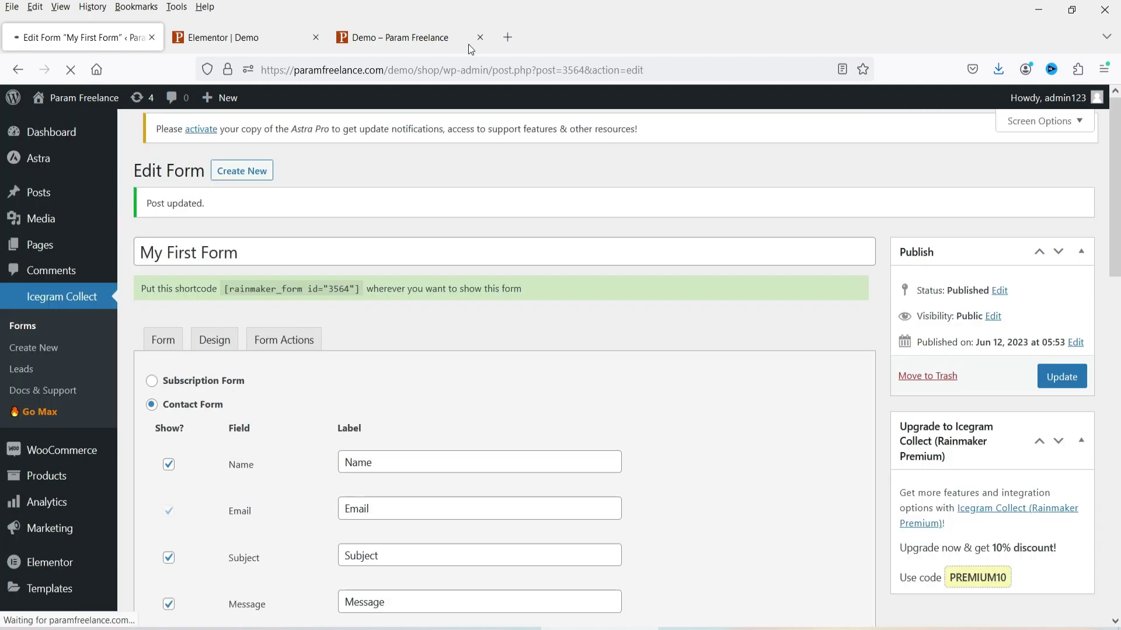
{"action": "left_click", "coordinate": [403, 37]}
{"action": "left_click", "coordinate": [70, 70]}
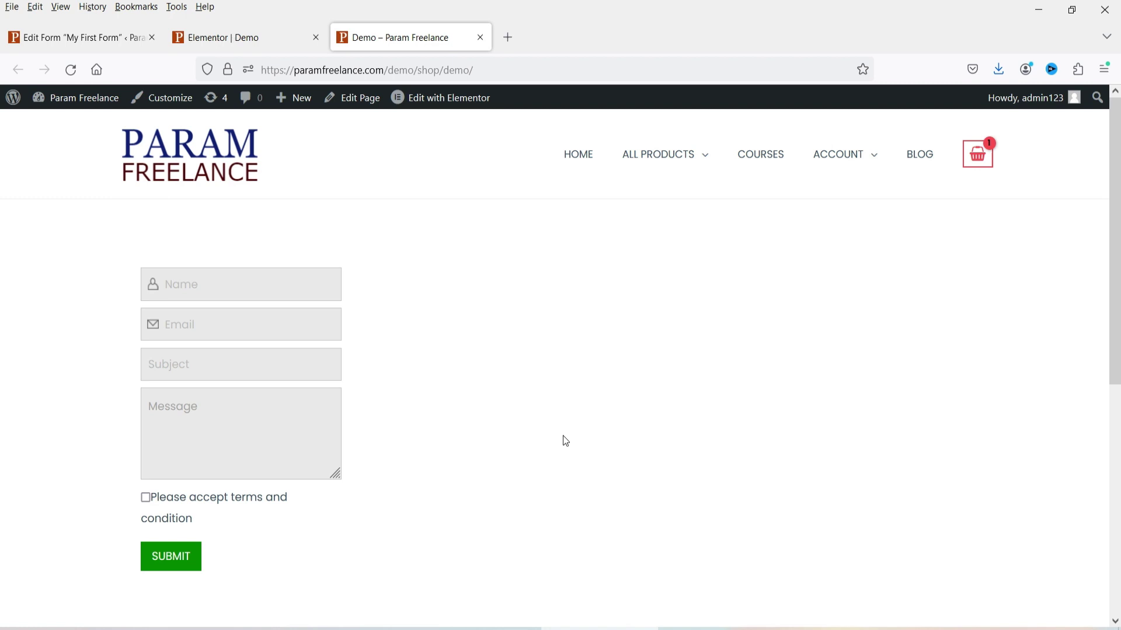
Return to the form editor and show its Form Actions settings
{"action": "left_click", "coordinate": [76, 37]}
{"action": "left_click", "coordinate": [295, 351]}
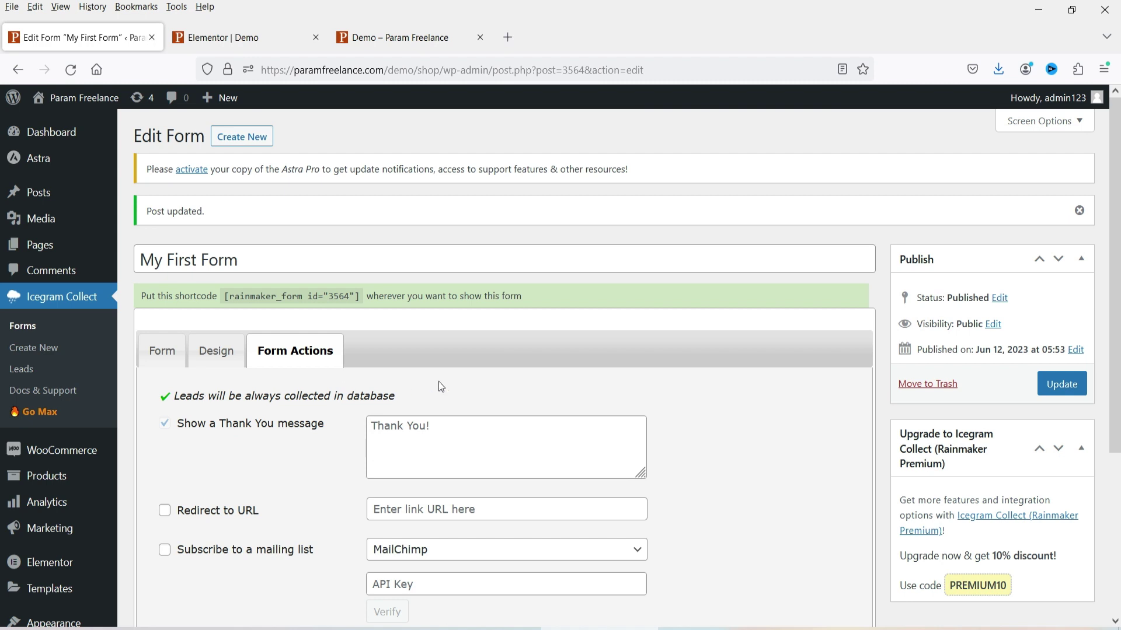
Change the thank-you message to 'Thank you for visiting Param Freelance.' and leave URL redirect off
{"action": "left_click", "coordinate": [477, 418]}
{"action": "key", "text": "ctrl+a"}
{"action": "type", "text": "Thank you for visiting Param Freelance."}
{"action": "scroll", "coordinate": [615, 344], "scroll_direction": "down", "scroll_amount": 3}
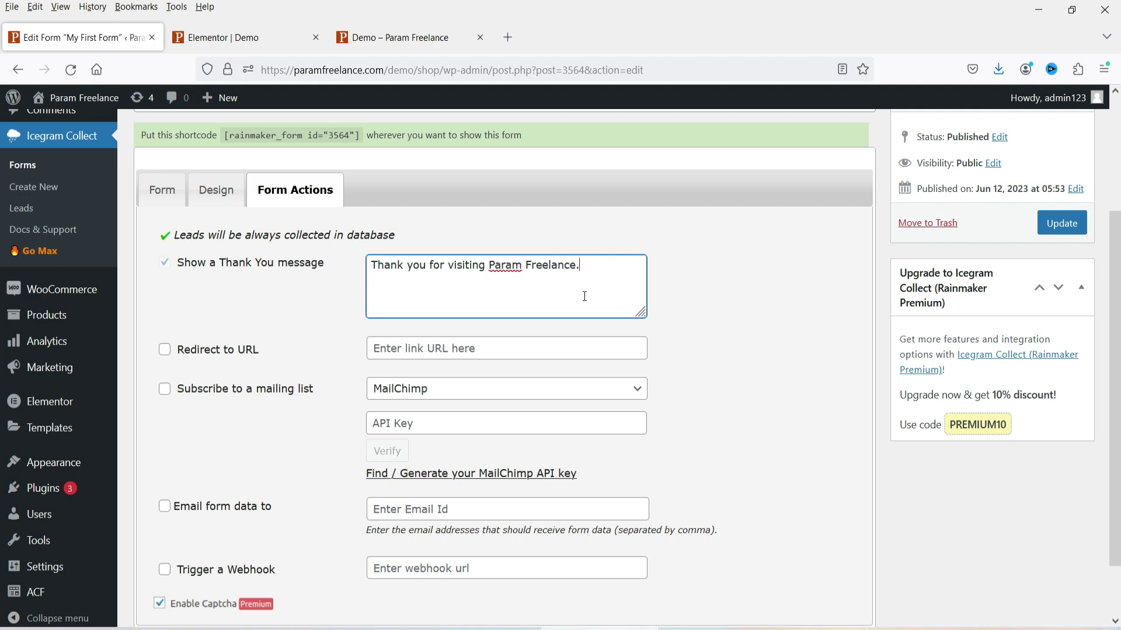
{"action": "left_click", "coordinate": [164, 349]}
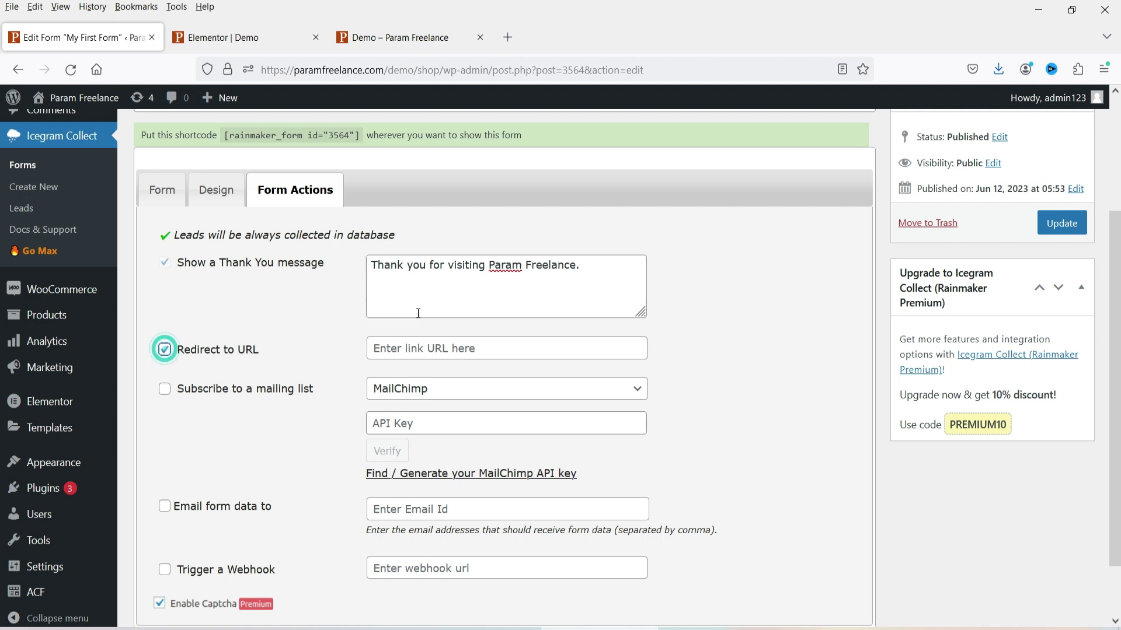
{"action": "left_click", "coordinate": [438, 348]}
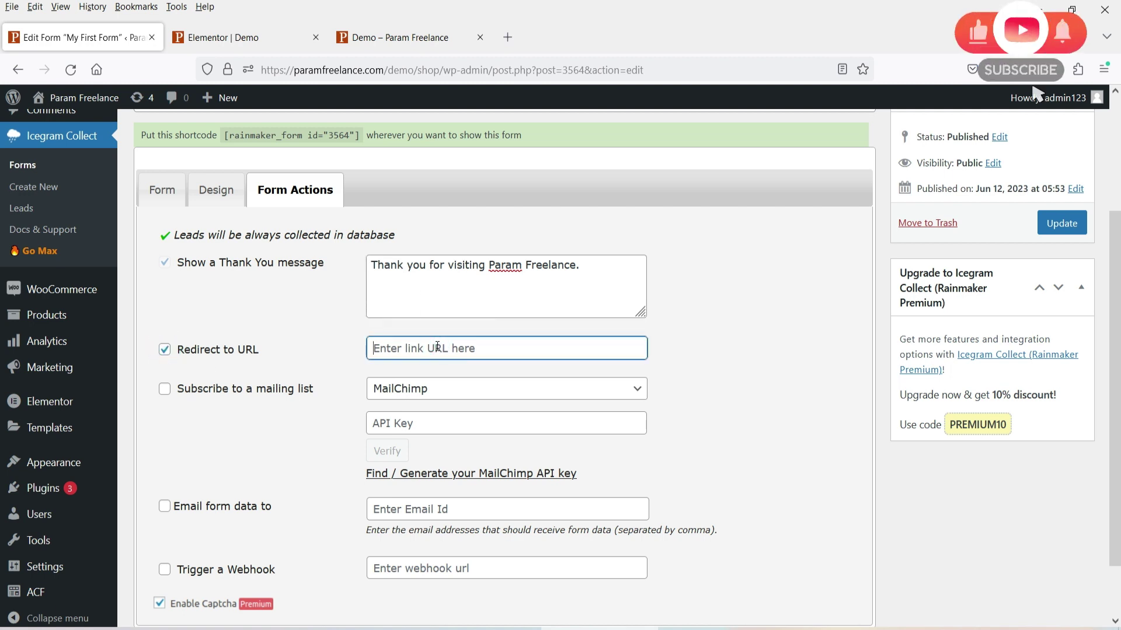
{"action": "left_click", "coordinate": [181, 357]}
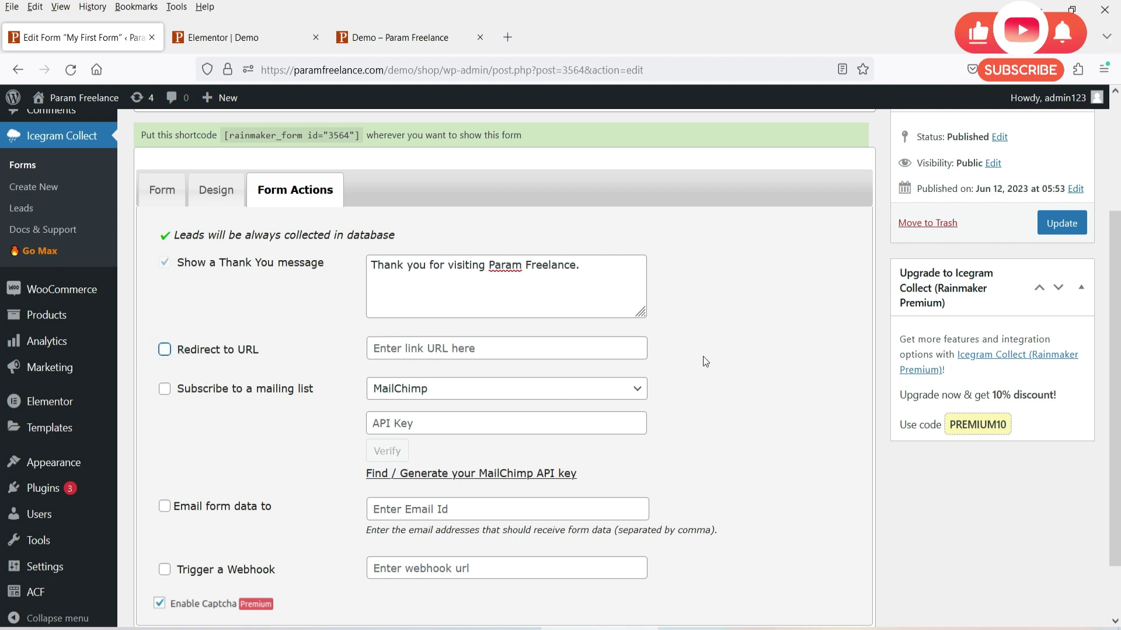
Review the MailChimp and email-data options, leave emailing off, and save the form
{"action": "scroll", "coordinate": [703, 356], "scroll_direction": "down", "scroll_amount": 2}
{"action": "left_click", "coordinate": [503, 326]}
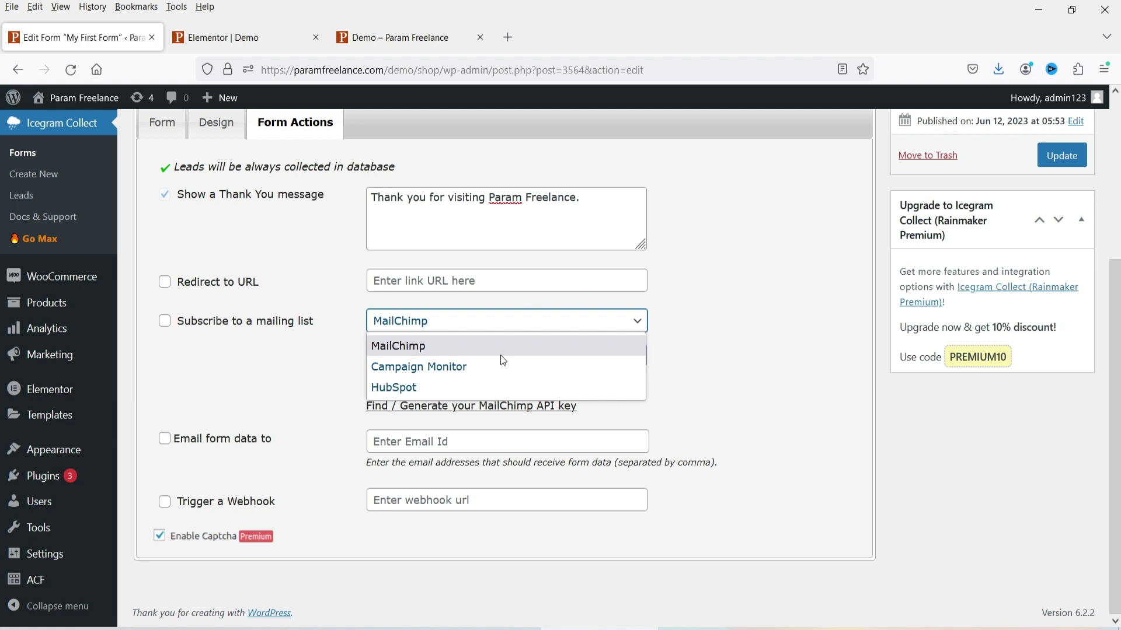
{"action": "left_click", "coordinate": [739, 375]}
{"action": "left_click", "coordinate": [451, 358]}
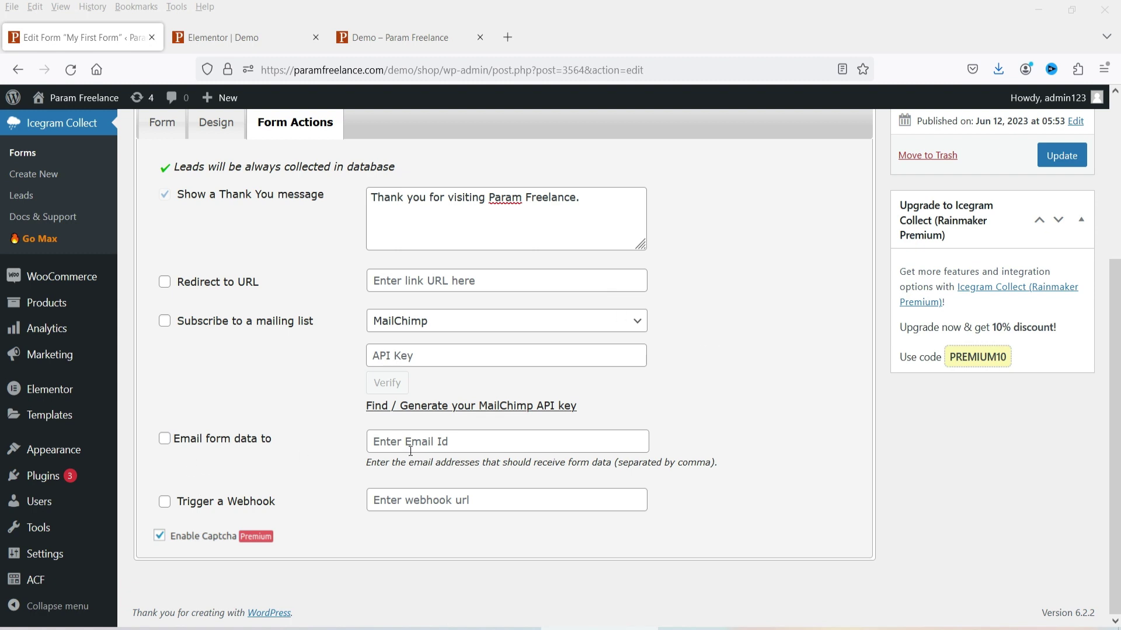
{"action": "left_click", "coordinate": [194, 444]}
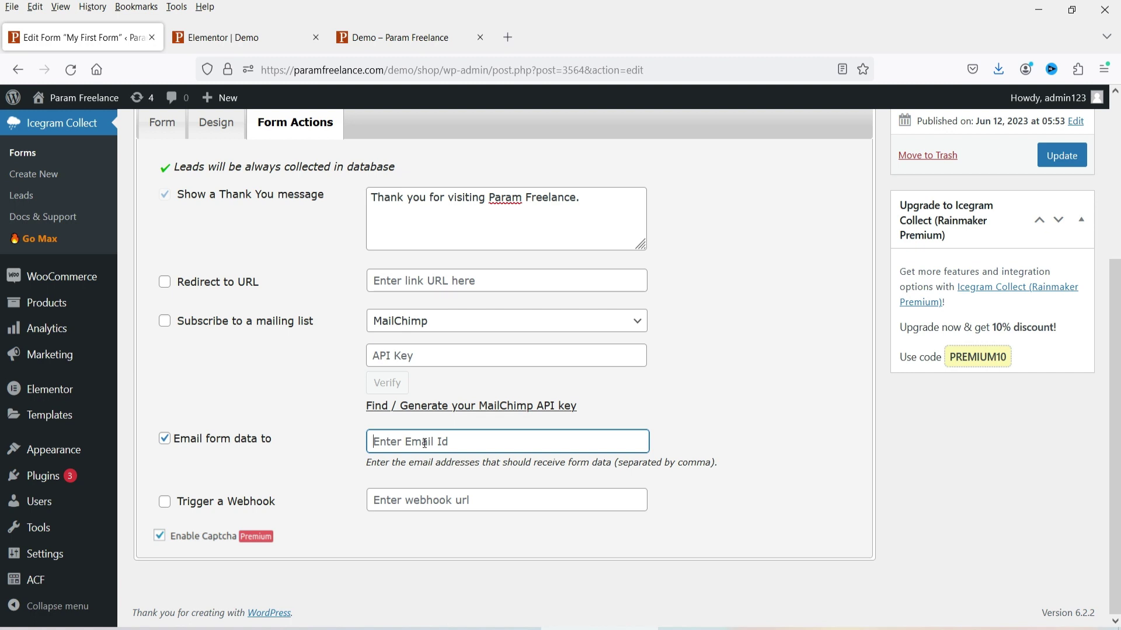
{"action": "left_click", "coordinate": [398, 499]}
{"action": "left_click", "coordinate": [446, 503]}
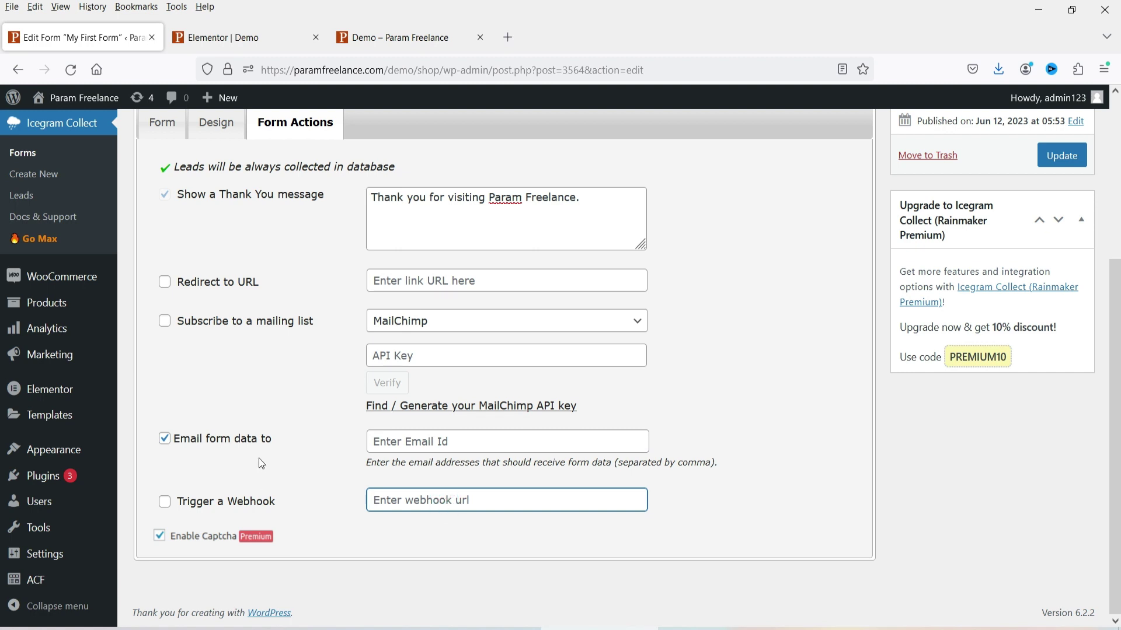
{"action": "left_click", "coordinate": [165, 438]}
{"action": "left_click", "coordinate": [715, 412]}
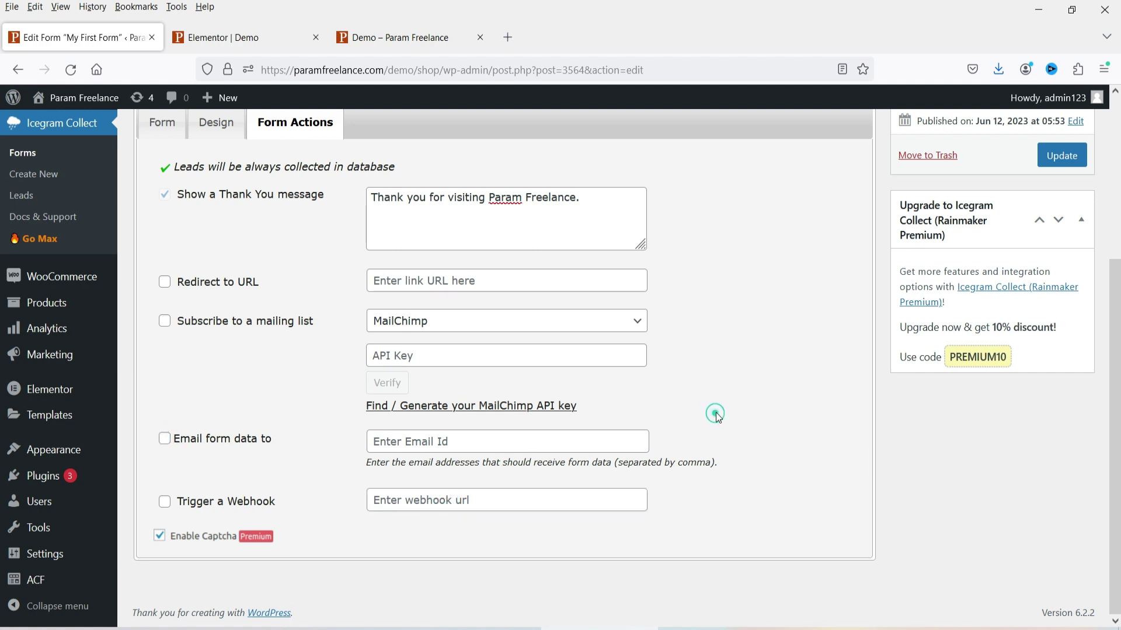
{"action": "scroll", "coordinate": [715, 412], "scroll_direction": "up", "scroll_amount": 5}
{"action": "left_click", "coordinate": [1063, 385]}
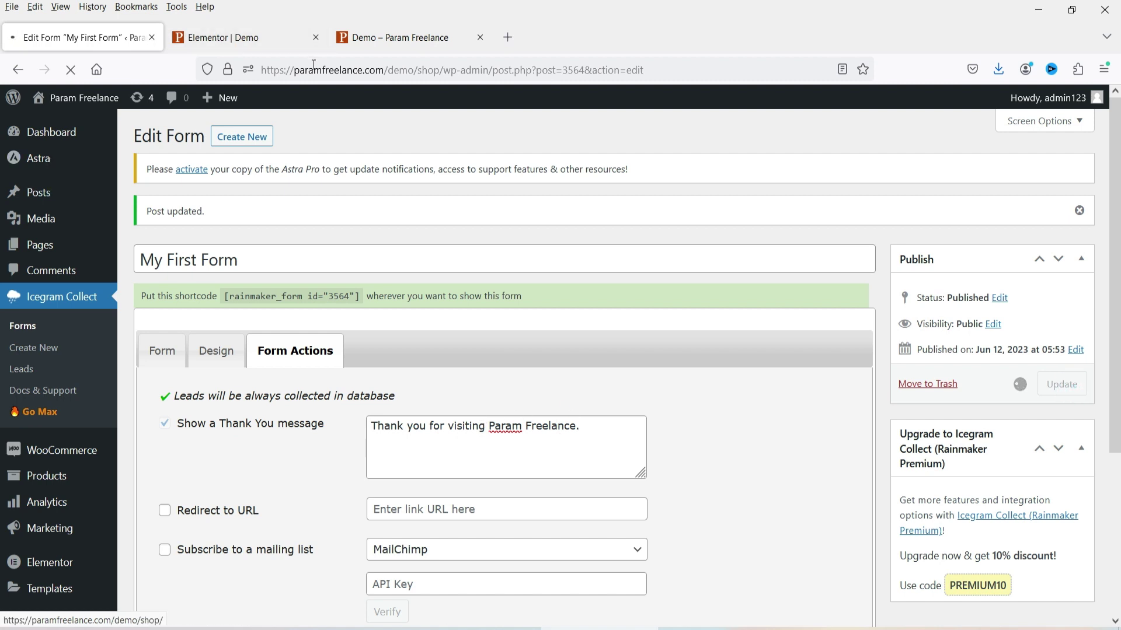
{"action": "left_click", "coordinate": [394, 38]}
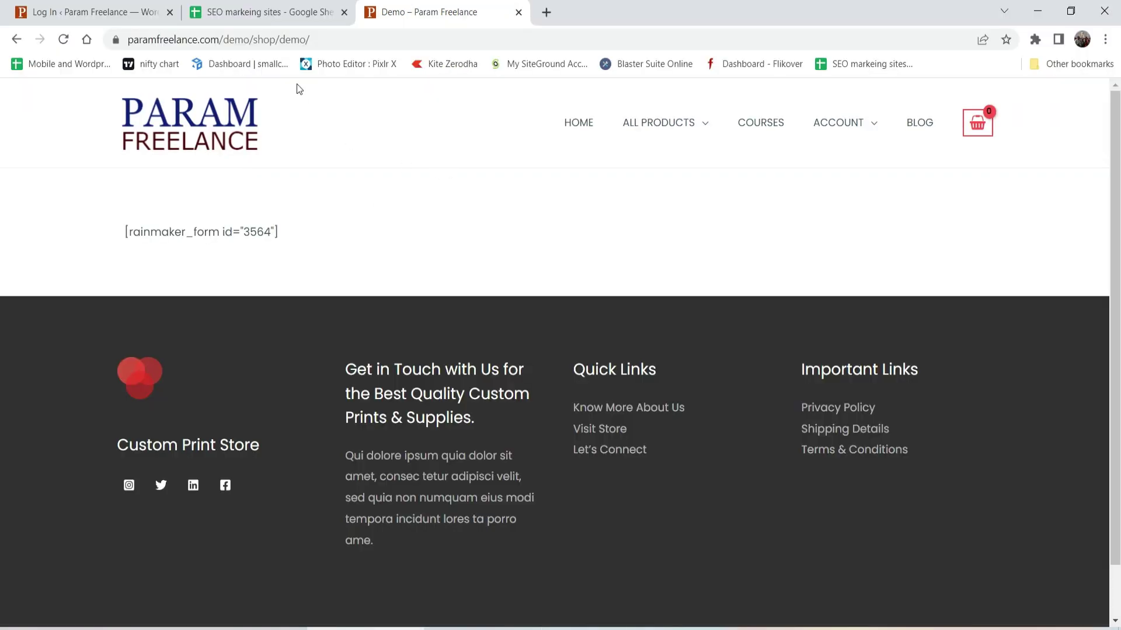
Reload the Demo page and fill the form with a name, test e-mail, subject 'testing form', message 'Testing the form', accepting terms
{"action": "left_click", "coordinate": [367, 38]}
{"action": "key", "text": "Return"}
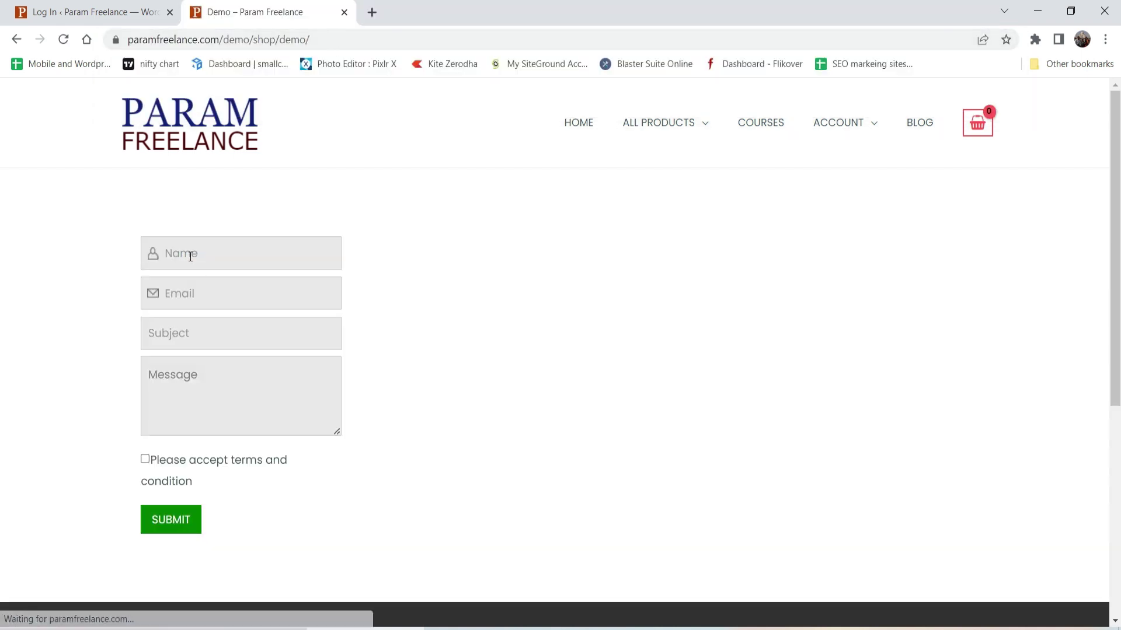
{"action": "left_click", "coordinate": [190, 255]}
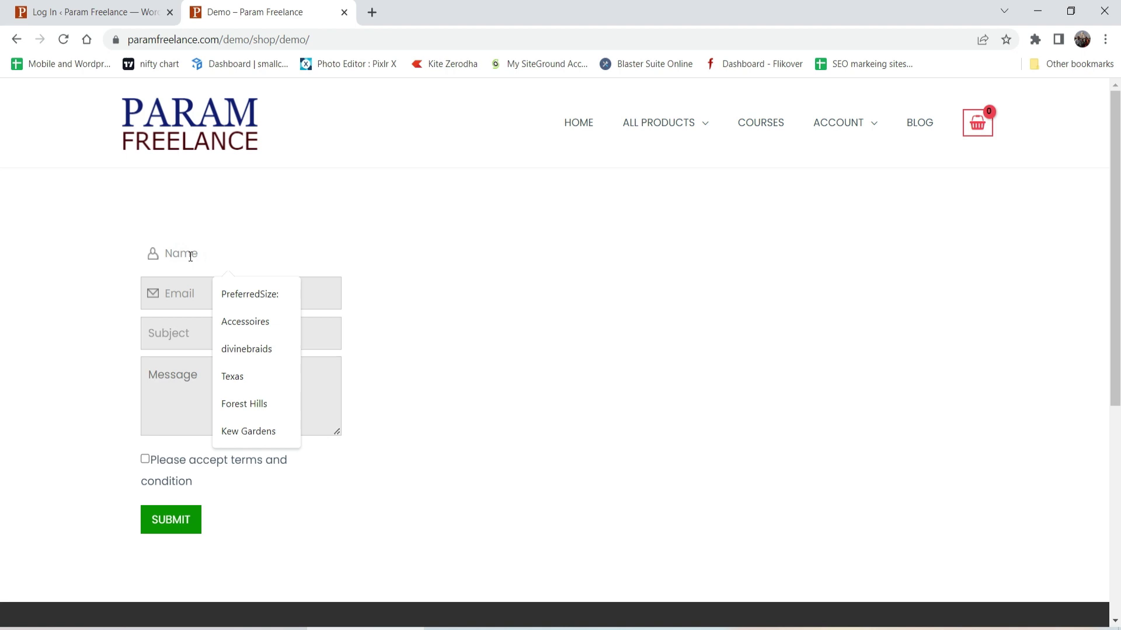
{"action": "type", "text": "Param"}
{"action": "key", "text": "Tab"}
{"action": "type", "text": "test@example.com"}
{"action": "left_click", "coordinate": [153, 325]}
{"action": "type", "text": "testing form"}
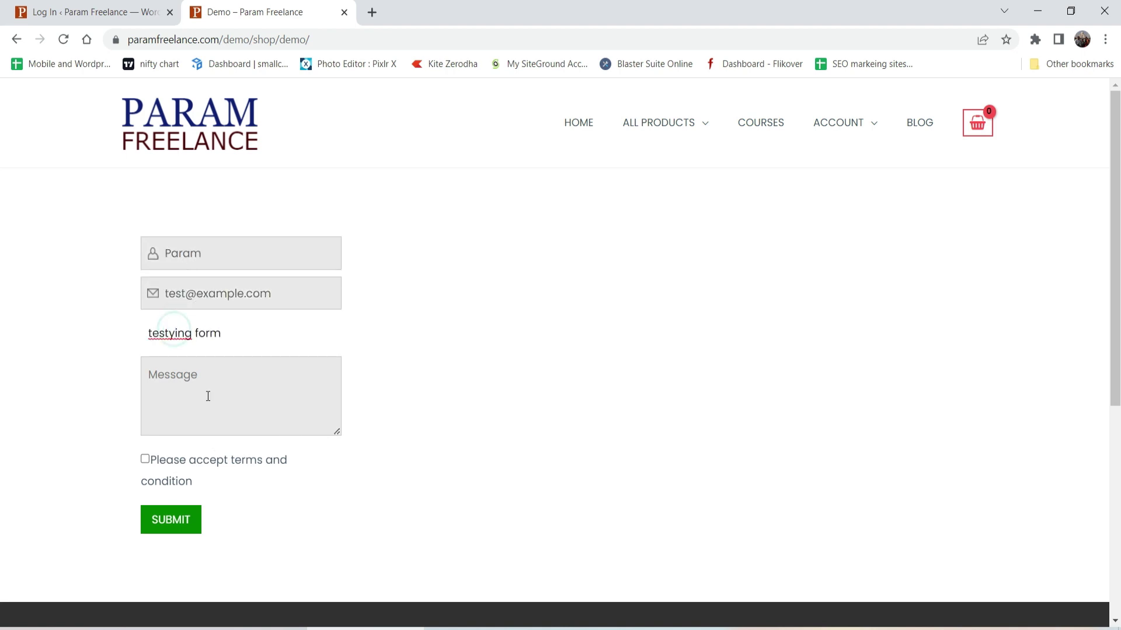
{"action": "left_click", "coordinate": [196, 395]}
{"action": "type", "text": "Testing the form"}
{"action": "left_click", "coordinate": [172, 466]}
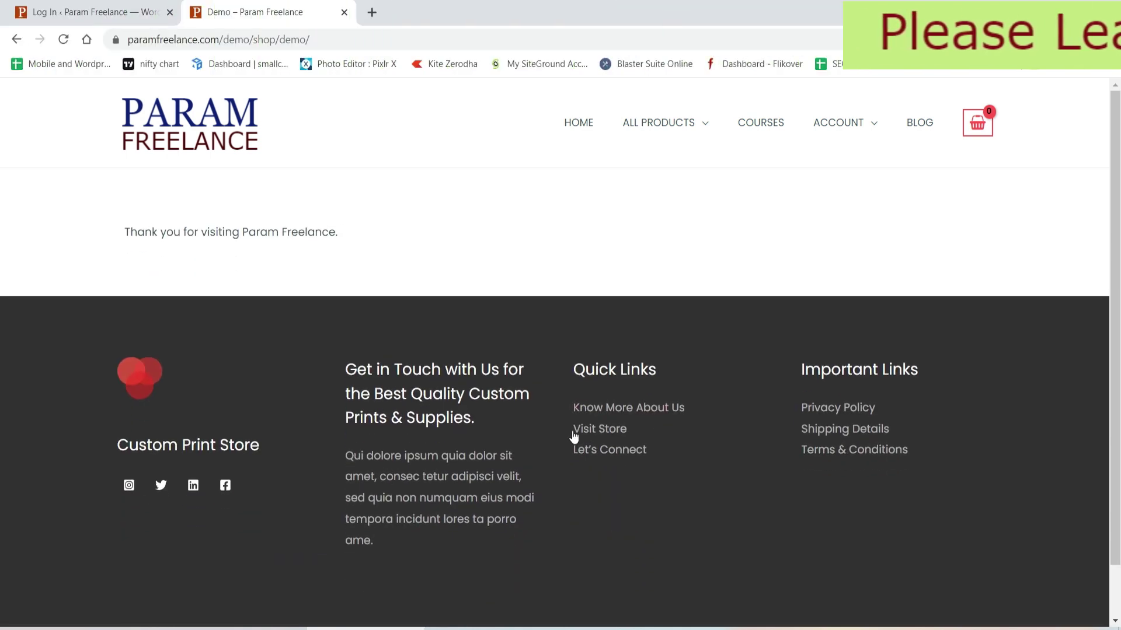
Check the 'Thank you for visiting Param Freelance.' confirmation, then switch to the other browser window
{"action": "left_click_drag", "start_coordinate": [113, 242], "coordinate": [397, 243]}
{"action": "left_click", "coordinate": [431, 243]}
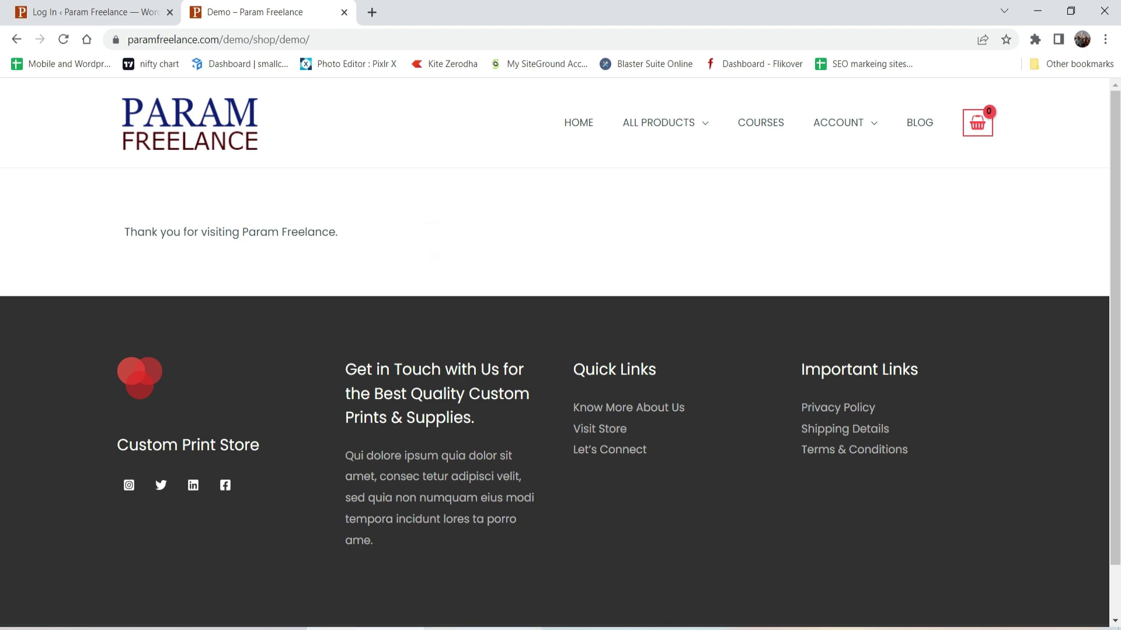
{"action": "mouse_move", "coordinate": [599, 628]}
{"action": "left_click", "coordinate": [599, 581]}
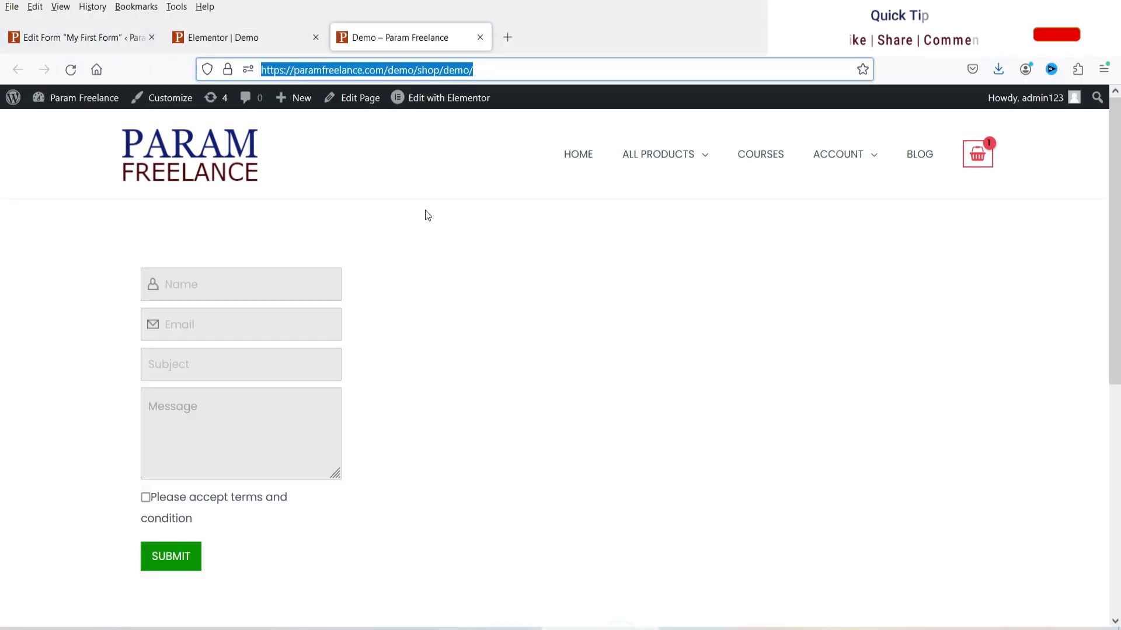
Inspect the new lead with subject 'testing form' and message 'Testing the form' in the Leads list
{"action": "left_click", "coordinate": [31, 41]}
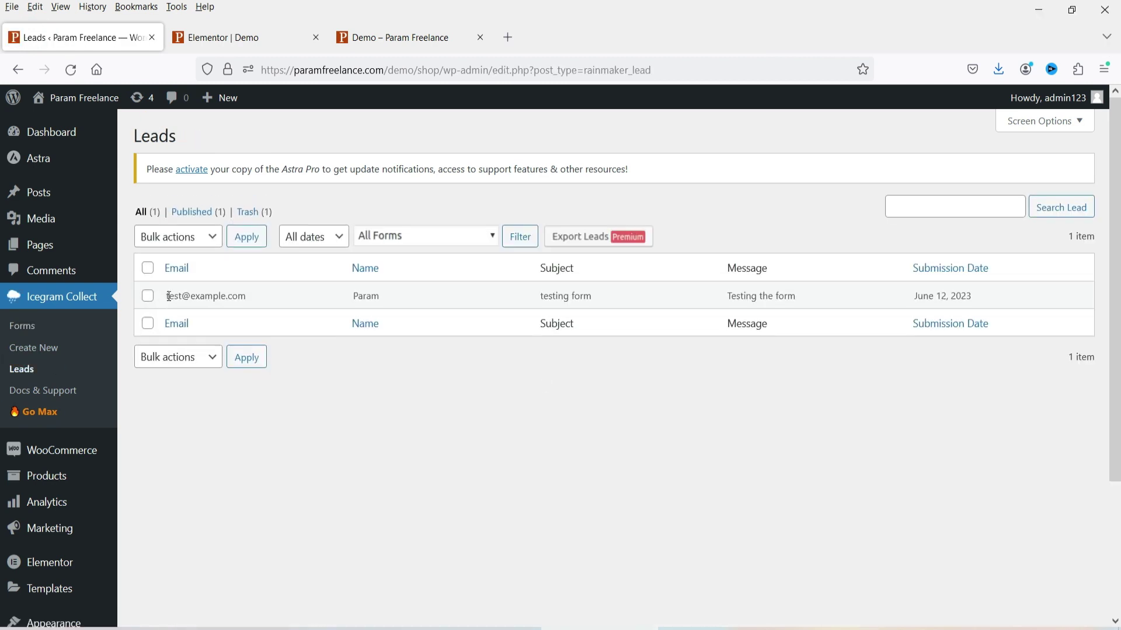
{"action": "left_click_drag", "start_coordinate": [530, 296], "coordinate": [603, 301]}
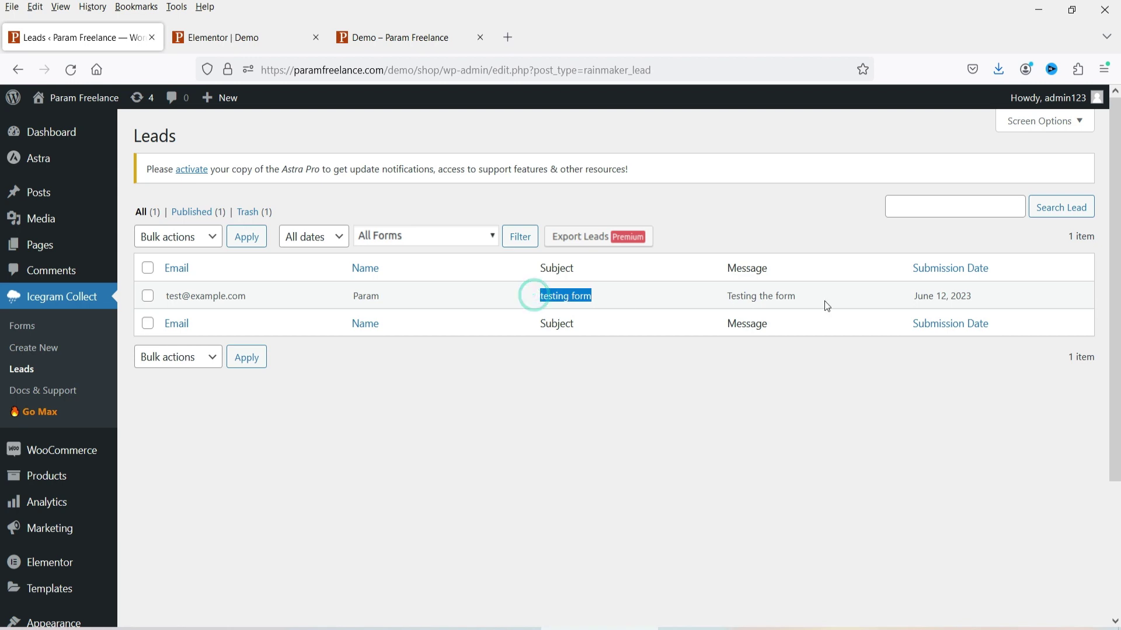
{"action": "left_click_drag", "start_coordinate": [832, 300], "coordinate": [723, 297]}
{"action": "left_click", "coordinate": [700, 422]}
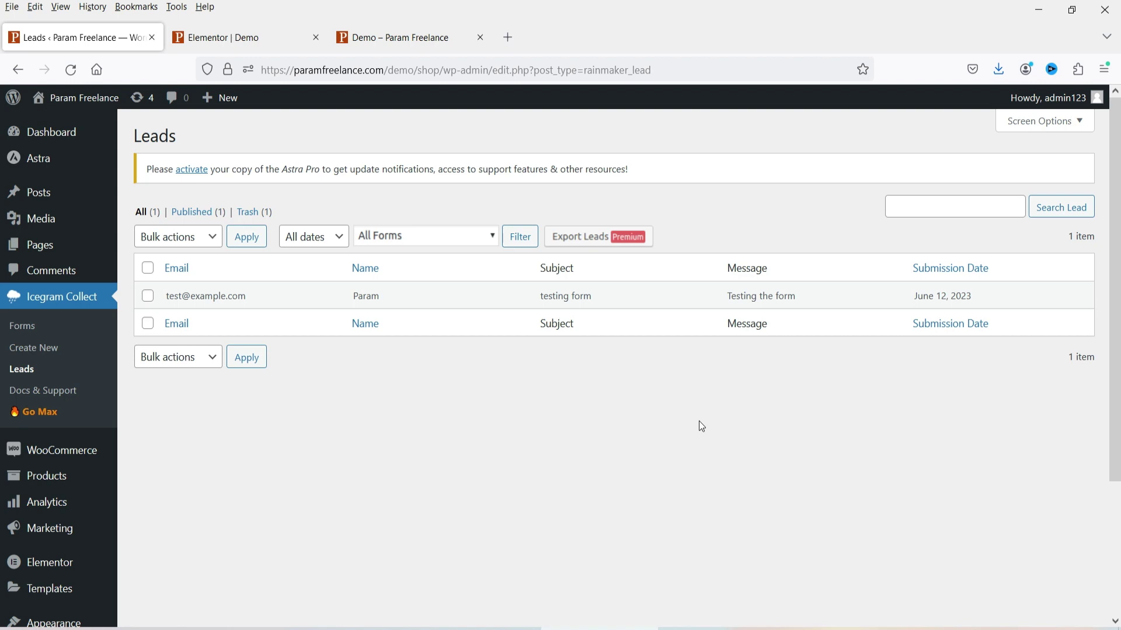
{"action": "left_click", "coordinate": [393, 39]}
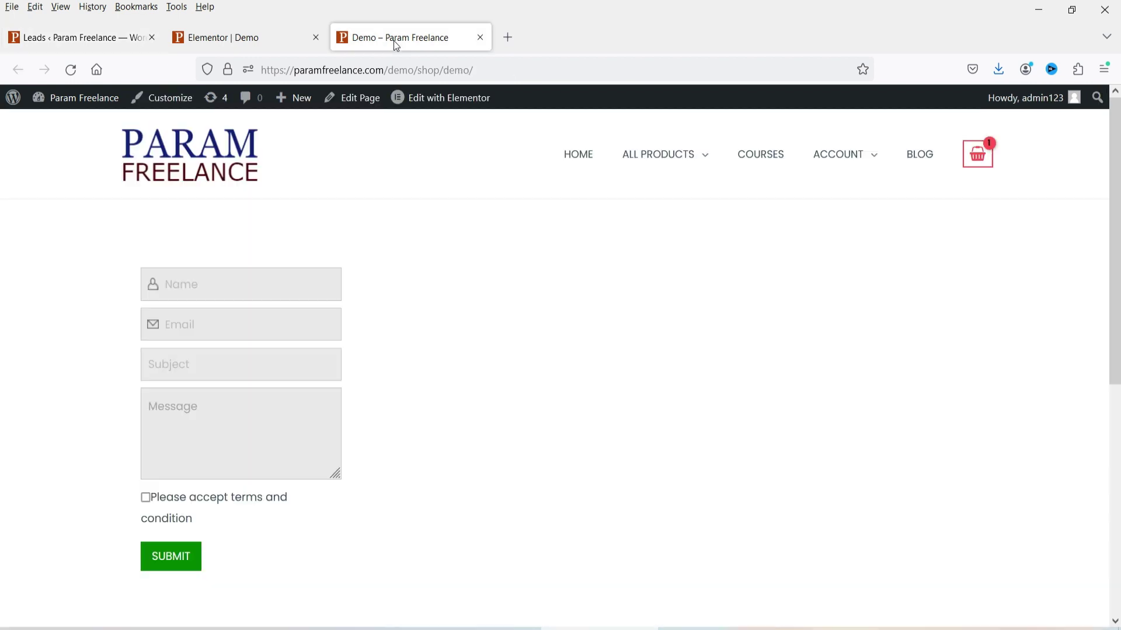
{"action": "left_click", "coordinate": [75, 37]}
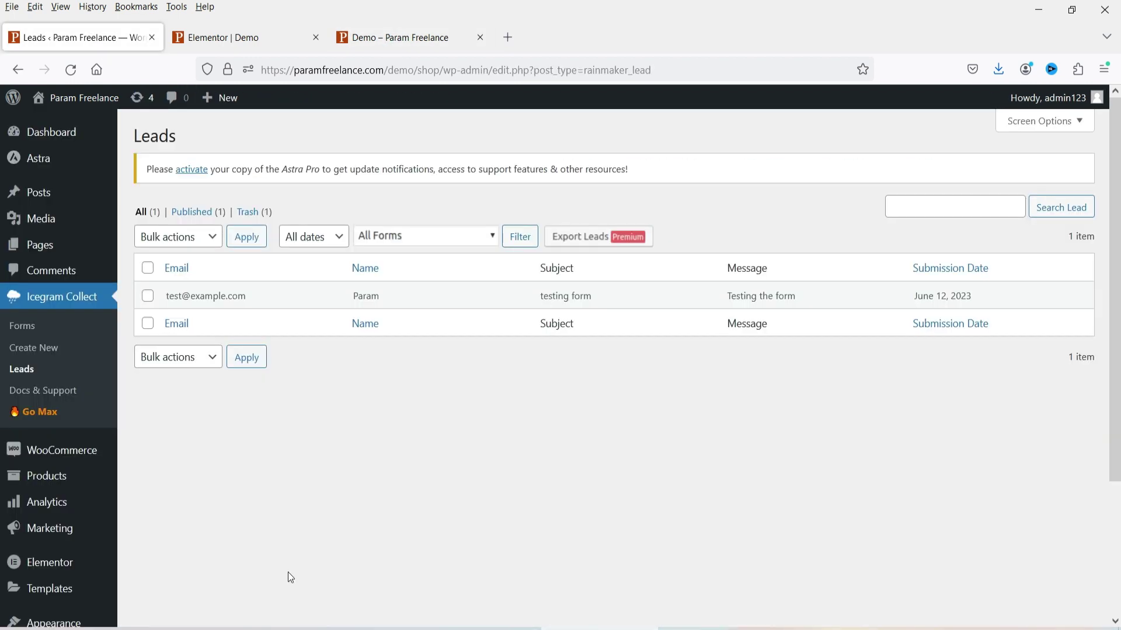
{"action": "scroll", "coordinate": [146, 473], "scroll_direction": "down", "scroll_amount": 3}
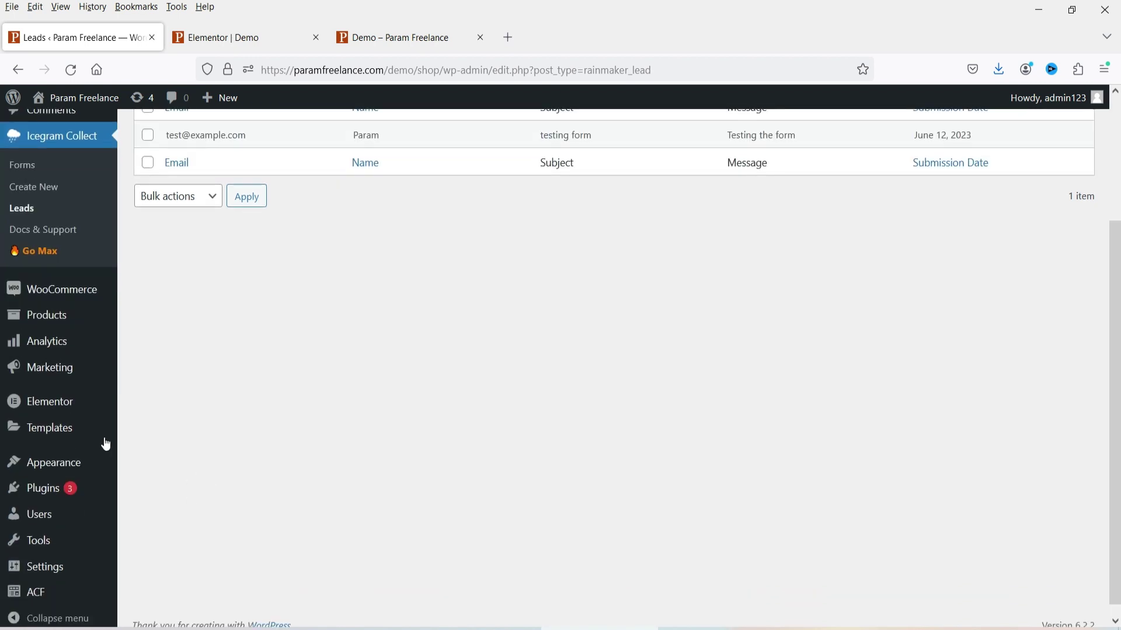
Upload icegram-rainmaker-premium-max.zip through Plugins > Add New and start installing it
{"action": "mouse_move", "coordinate": [45, 492]}
{"action": "left_click", "coordinate": [156, 512]}
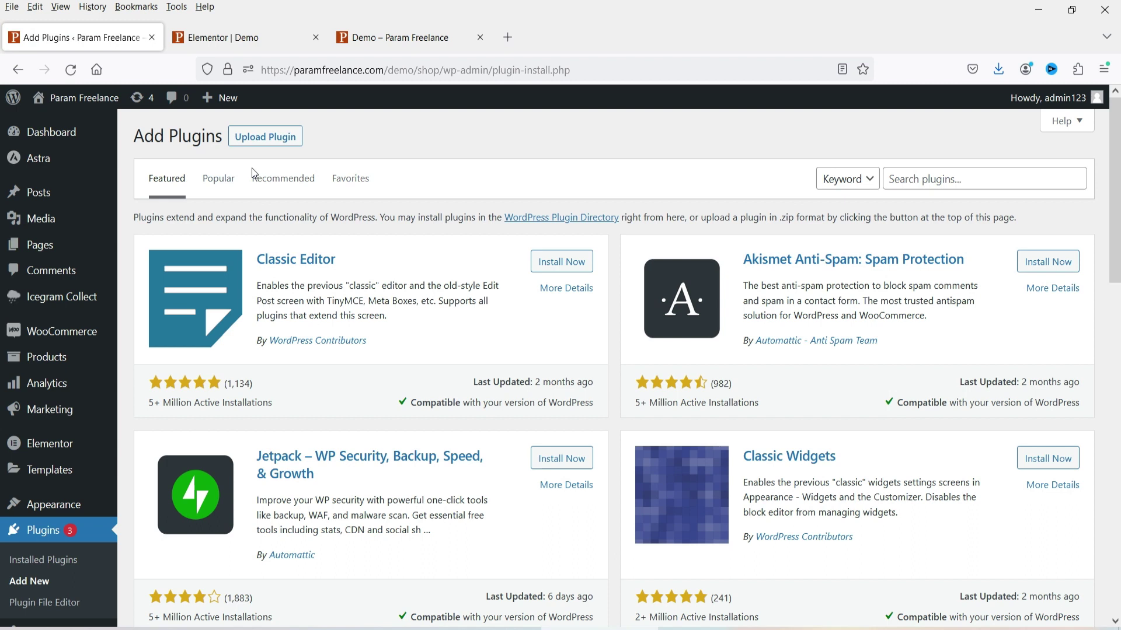
{"action": "left_click", "coordinate": [263, 138]}
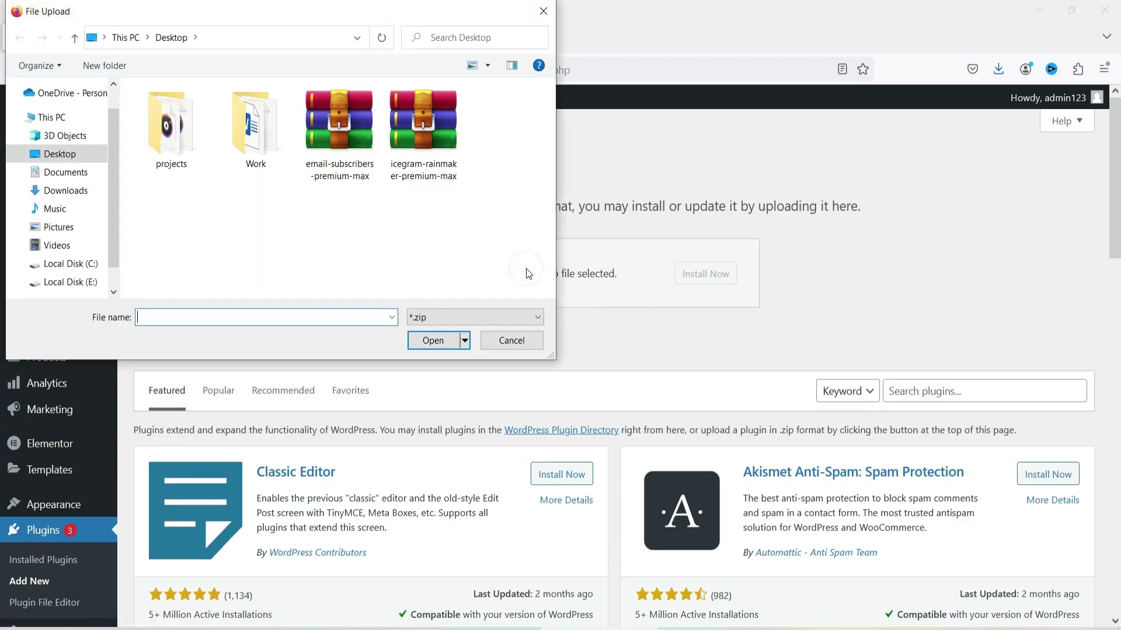
{"action": "left_click", "coordinate": [433, 146]}
{"action": "double_click", "coordinate": [434, 146]}
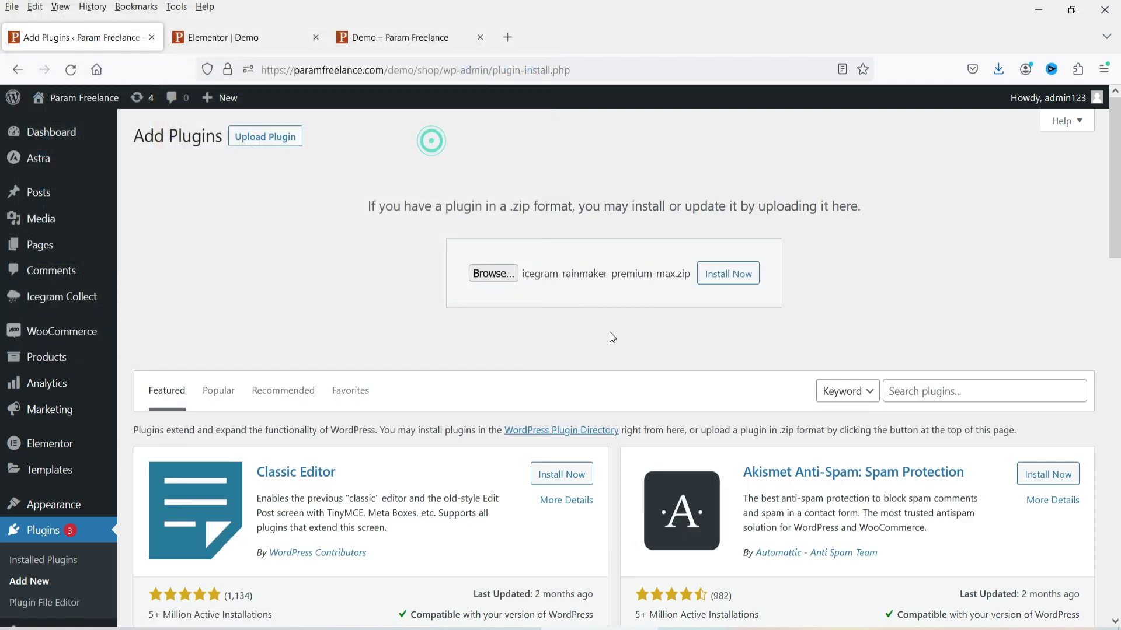
{"action": "left_click", "coordinate": [724, 273]}
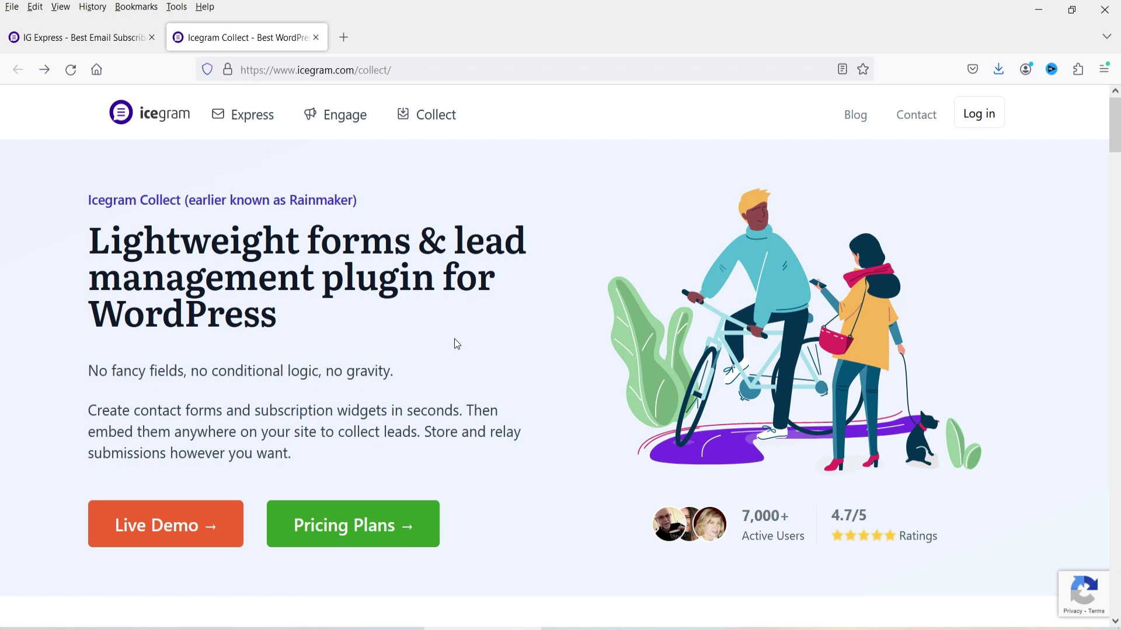
Read the Collect features, including saving leads to the WordPress database and email delivery, then go to pricing
{"action": "scroll", "coordinate": [230, 308], "scroll_direction": "down", "scroll_amount": 10}
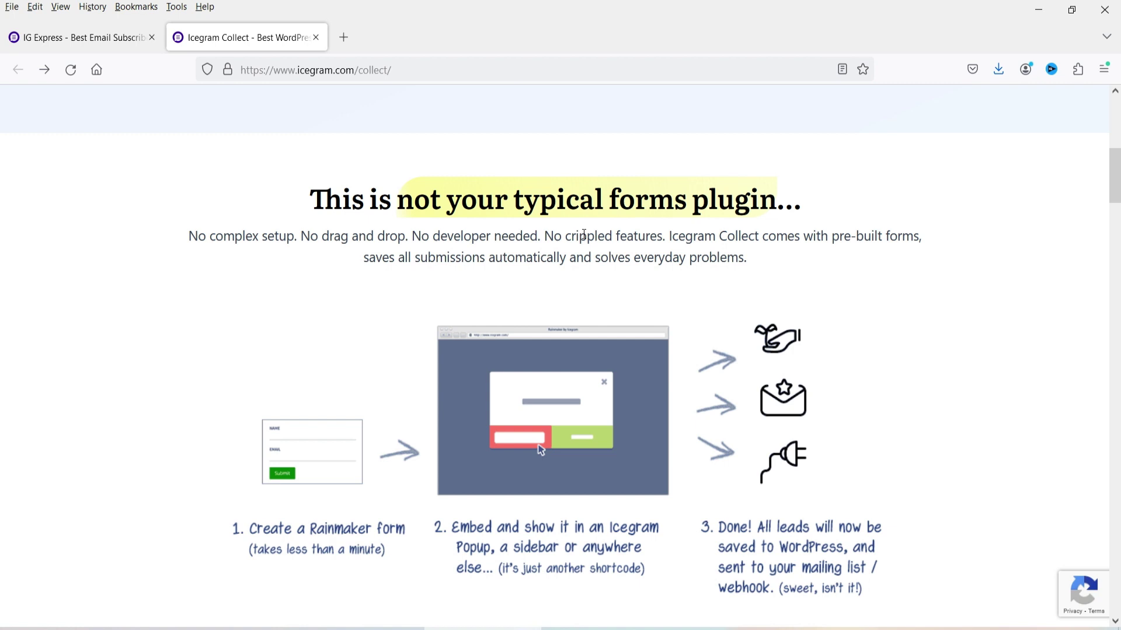
{"action": "scroll", "coordinate": [570, 267], "scroll_direction": "down", "scroll_amount": 4}
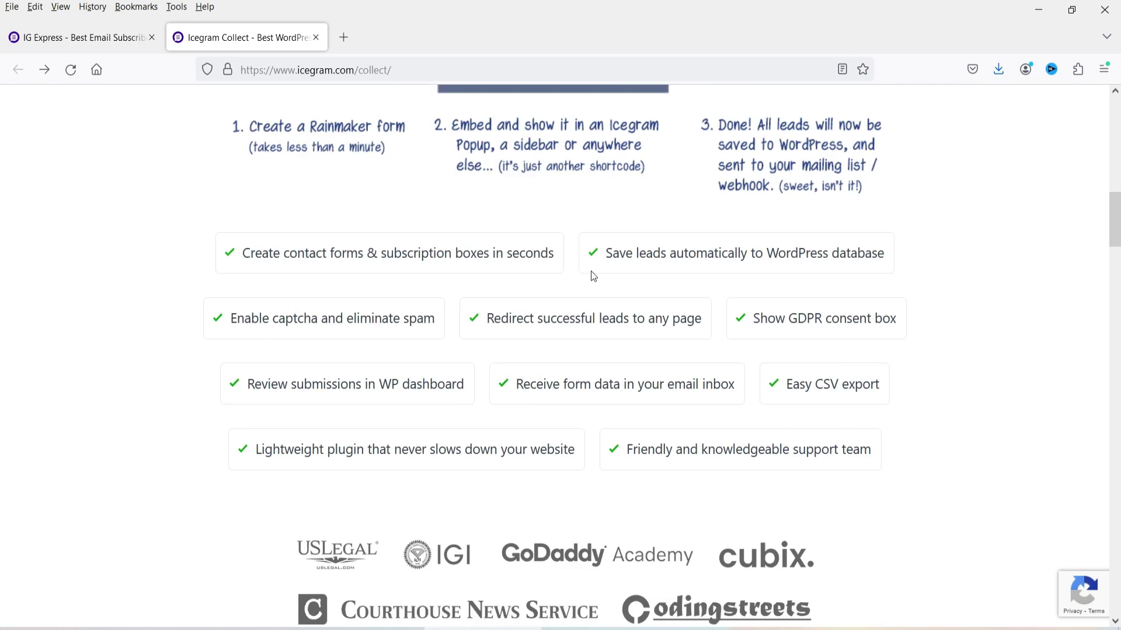
{"action": "left_click_drag", "start_coordinate": [607, 257], "coordinate": [870, 257]}
{"action": "left_click", "coordinate": [979, 256]}
{"action": "scroll", "coordinate": [958, 258], "scroll_direction": "down", "scroll_amount": 2}
{"action": "triple_click", "coordinate": [516, 314]}
{"action": "left_click", "coordinate": [118, 334]}
{"action": "scroll", "coordinate": [119, 336], "scroll_direction": "down", "scroll_amount": 4}
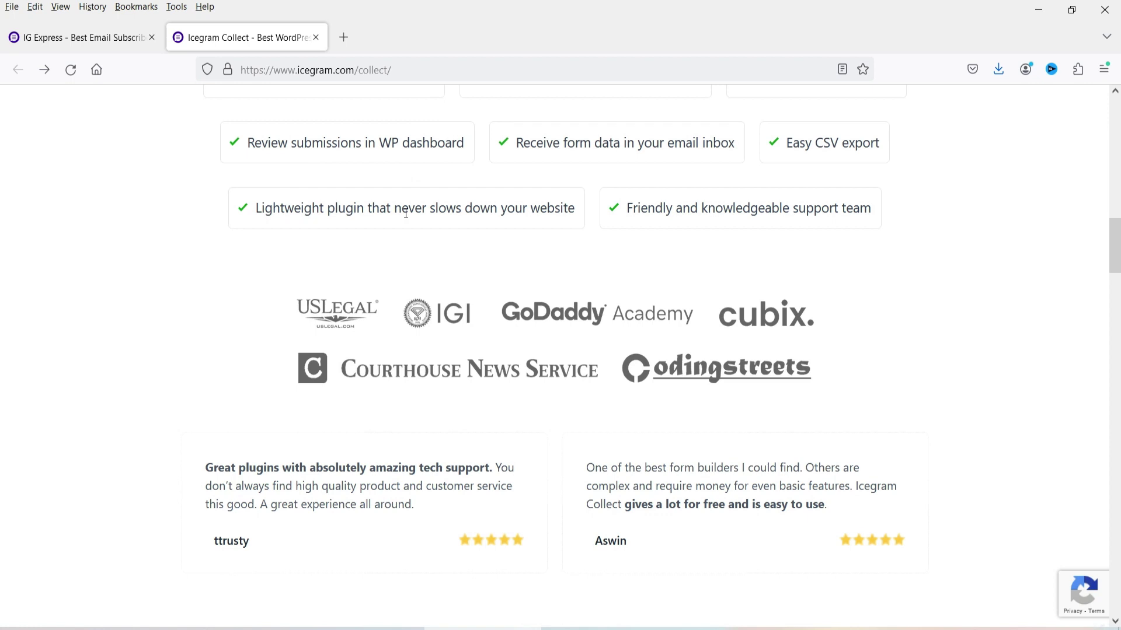
{"action": "scroll", "coordinate": [286, 270], "scroll_direction": "down", "scroll_amount": 20}
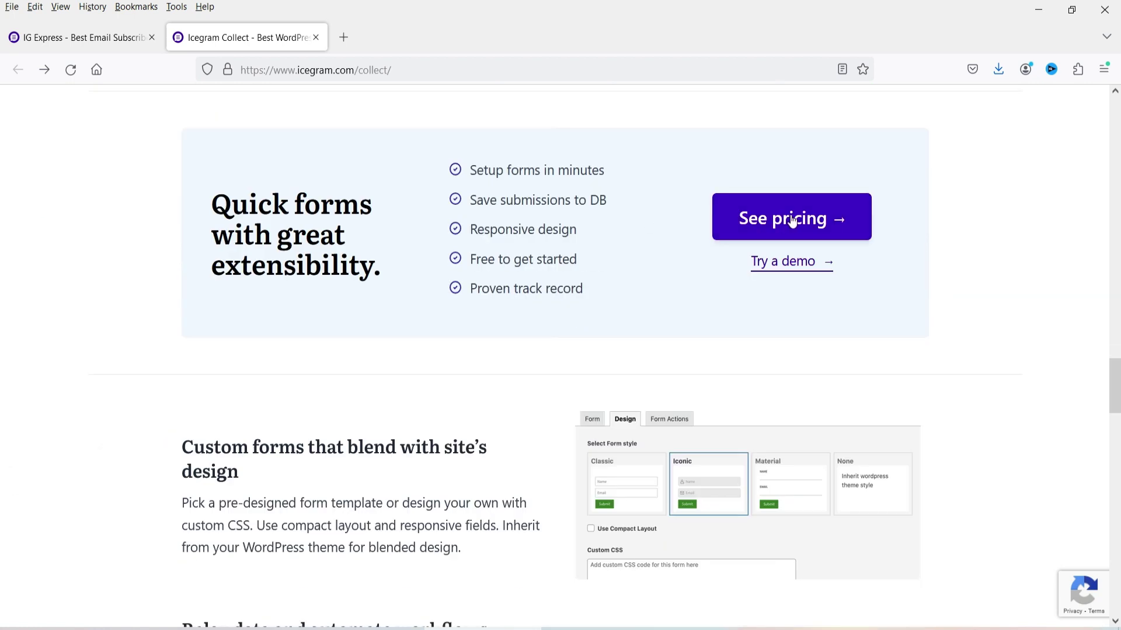
{"action": "left_click", "coordinate": [817, 220]}
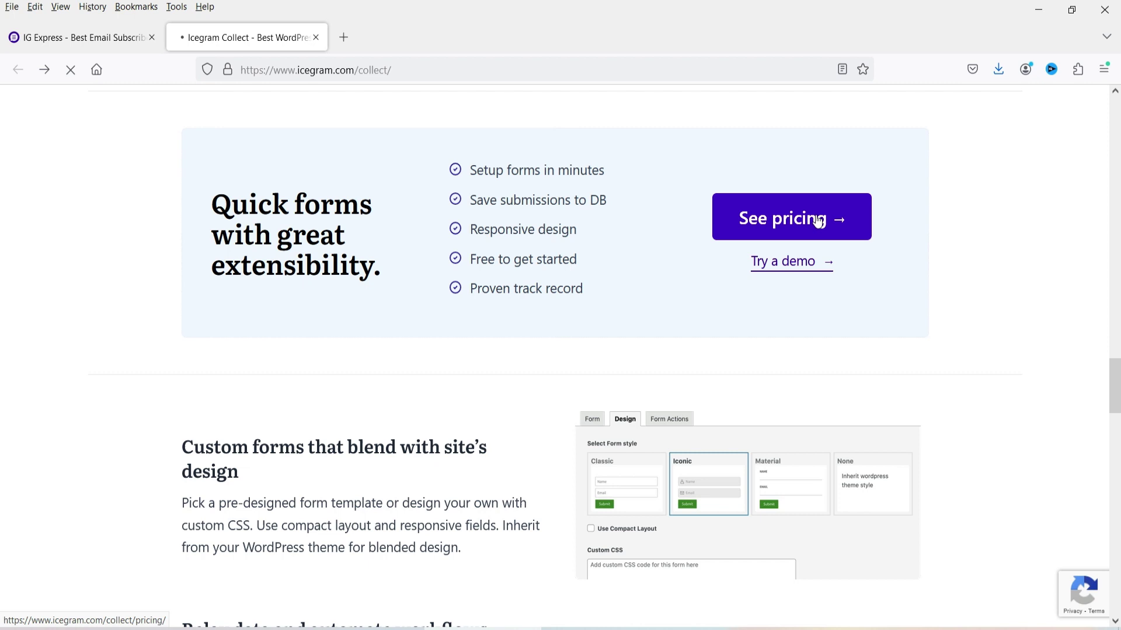
Compare the Collect plans, including the Subscription Forms row, then switch to the Icegram Express tab
{"action": "scroll", "coordinate": [592, 257], "scroll_direction": "down", "scroll_amount": 5}
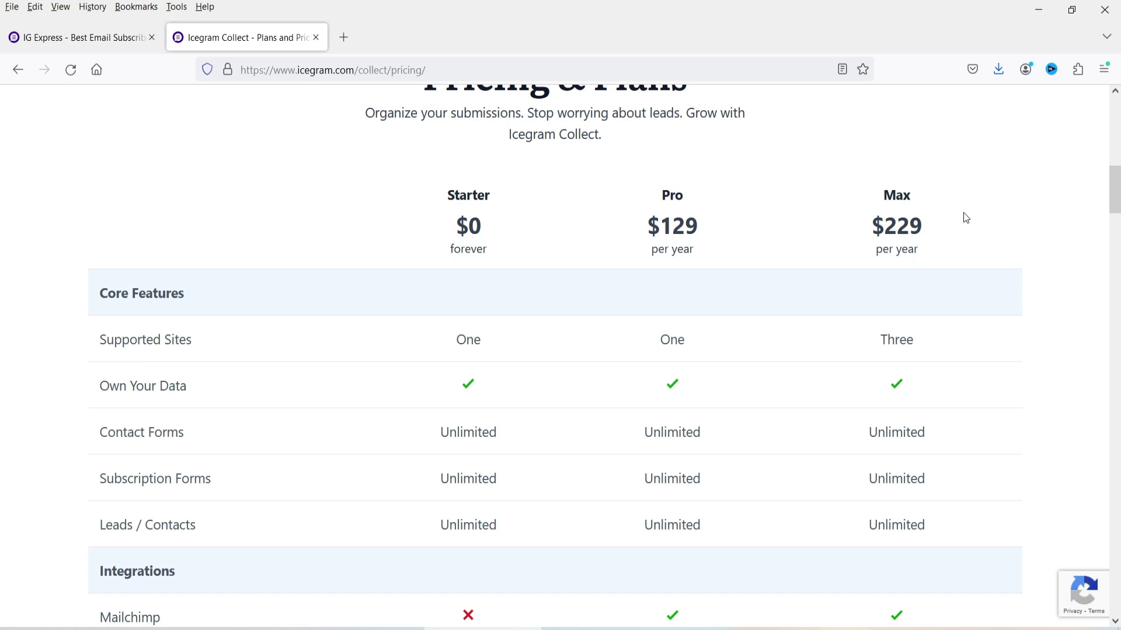
{"action": "scroll", "coordinate": [630, 267], "scroll_direction": "down", "scroll_amount": 3}
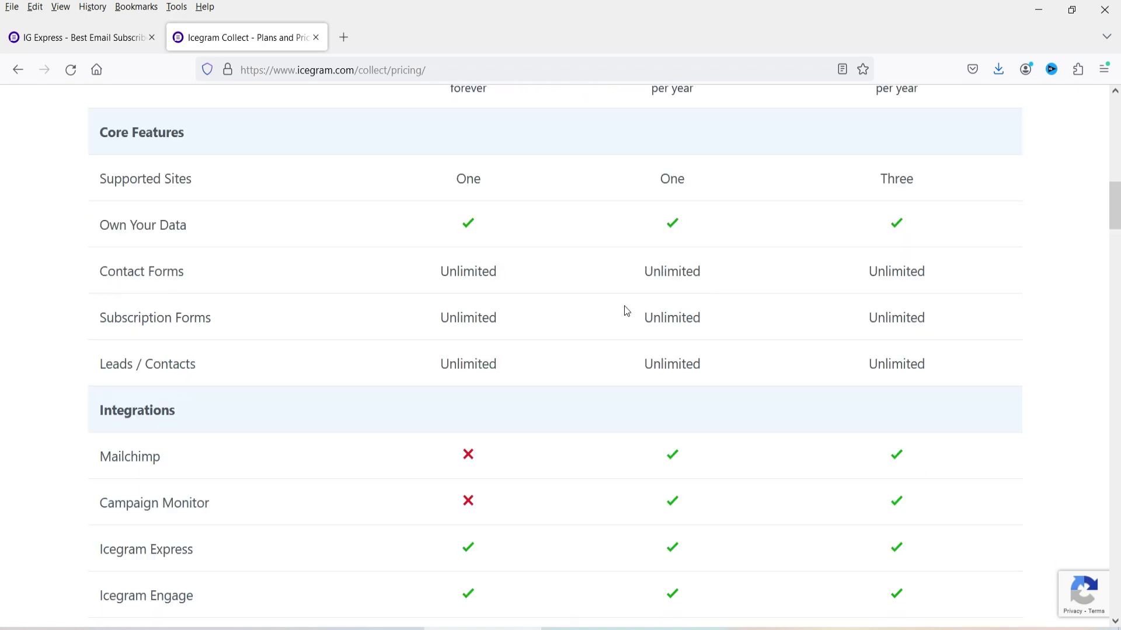
{"action": "triple_click", "coordinate": [75, 320]}
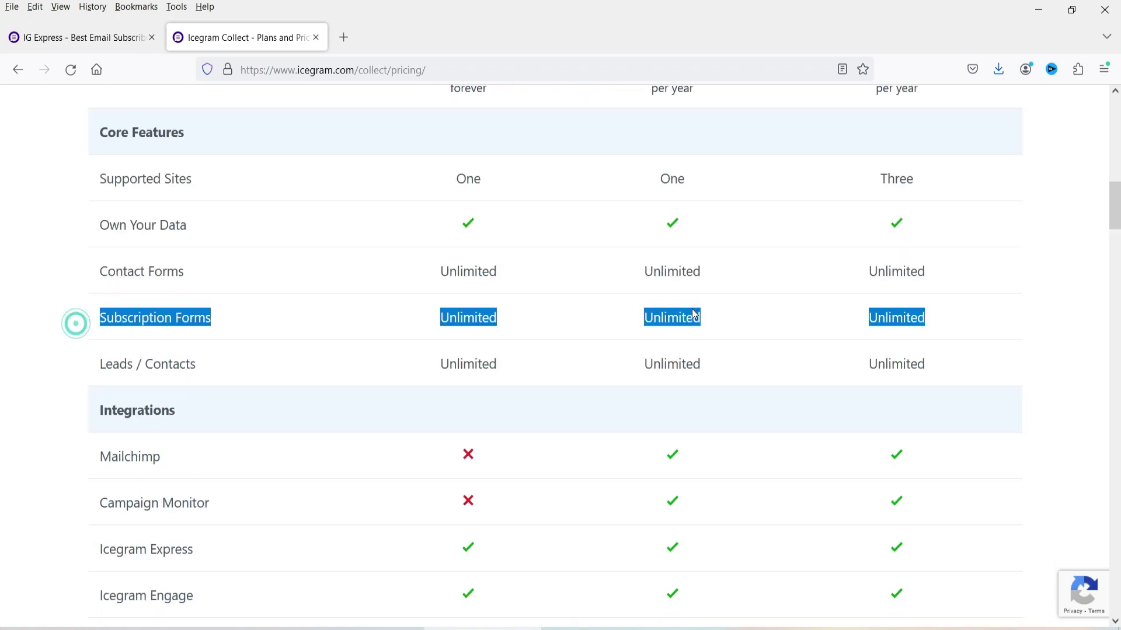
{"action": "left_click", "coordinate": [91, 378]}
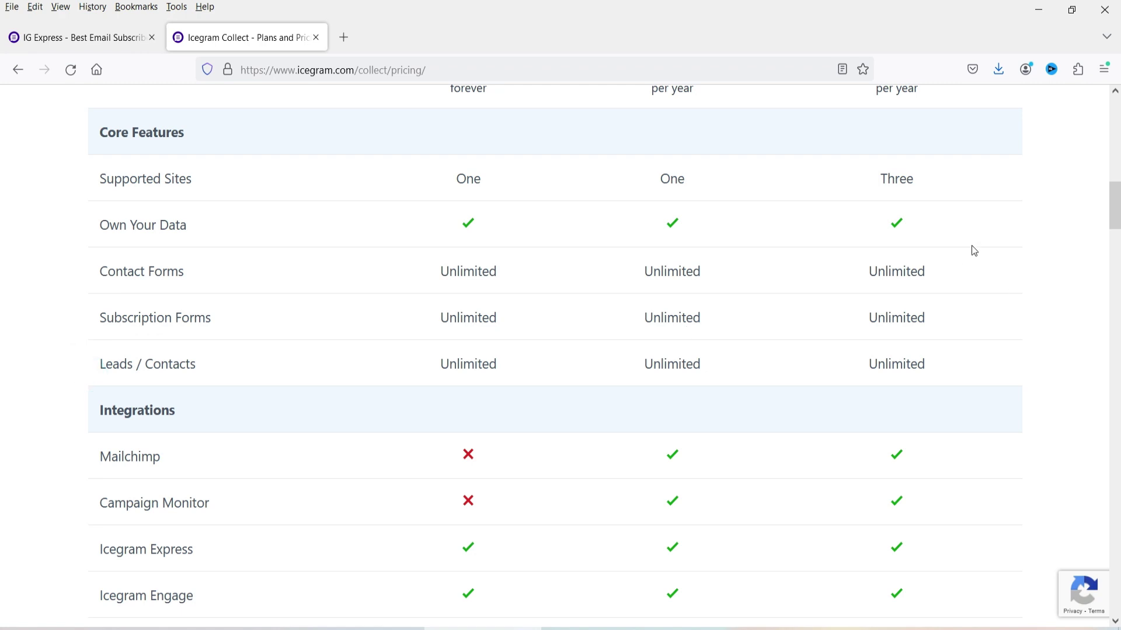
{"action": "scroll", "coordinate": [798, 293], "scroll_direction": "down", "scroll_amount": 4}
{"action": "scroll", "coordinate": [473, 262], "scroll_direction": "up", "scroll_amount": 6}
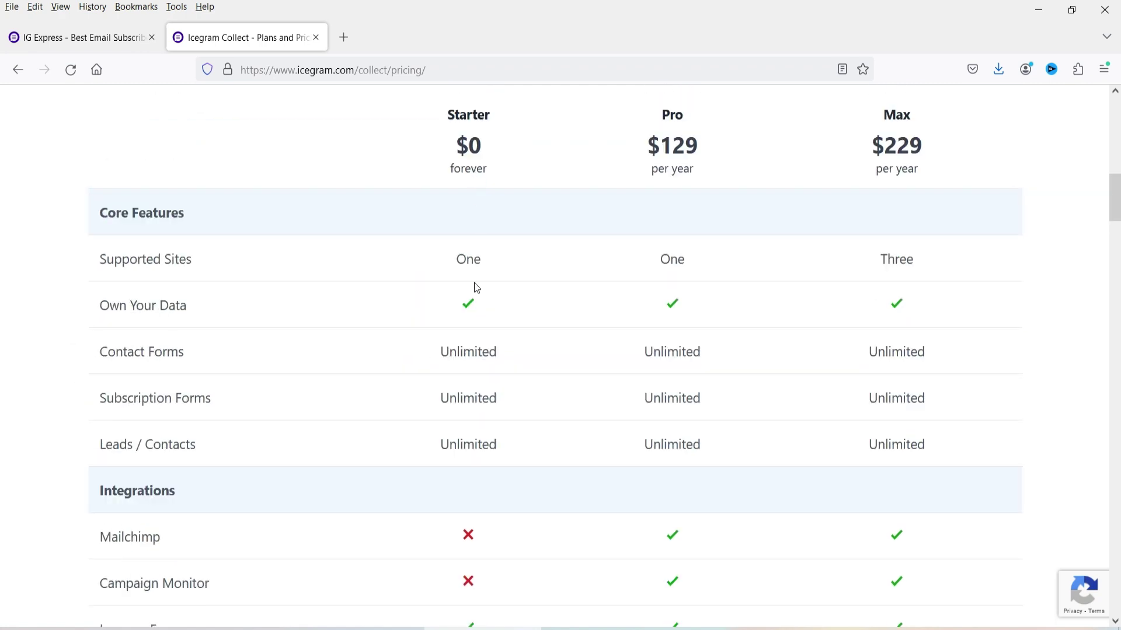
{"action": "scroll", "coordinate": [482, 283], "scroll_direction": "down", "scroll_amount": 3}
{"action": "scroll", "coordinate": [482, 283], "scroll_direction": "down", "scroll_amount": 3}
{"action": "scroll", "coordinate": [694, 277], "scroll_direction": "up", "scroll_amount": 8}
{"action": "scroll", "coordinate": [723, 315], "scroll_direction": "down", "scroll_amount": 7}
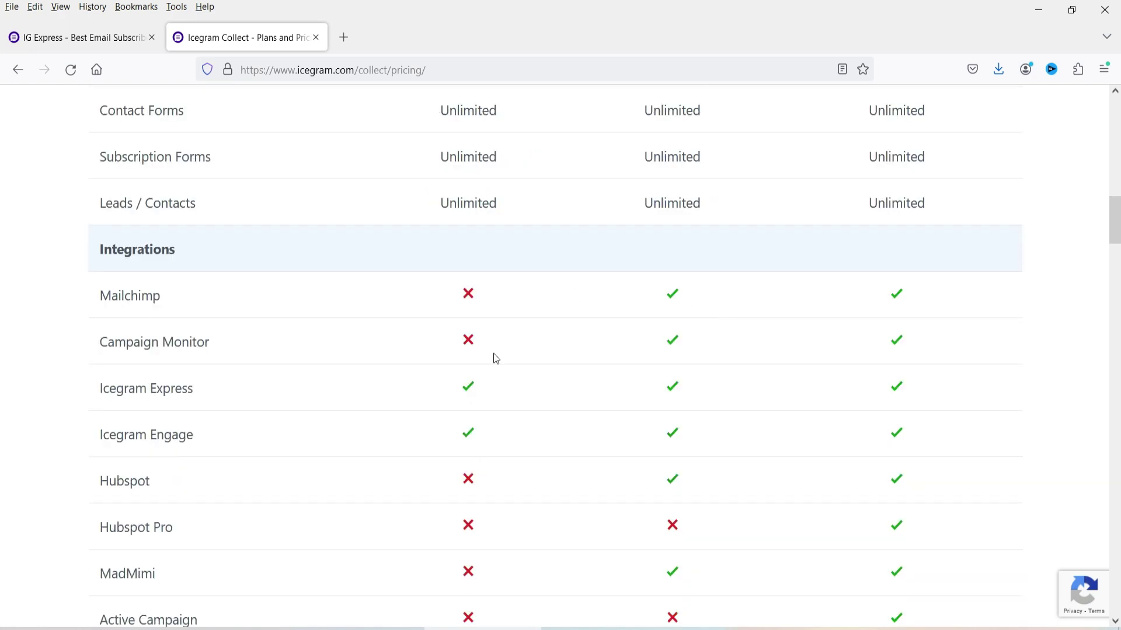
{"action": "scroll", "coordinate": [543, 358], "scroll_direction": "up", "scroll_amount": 7}
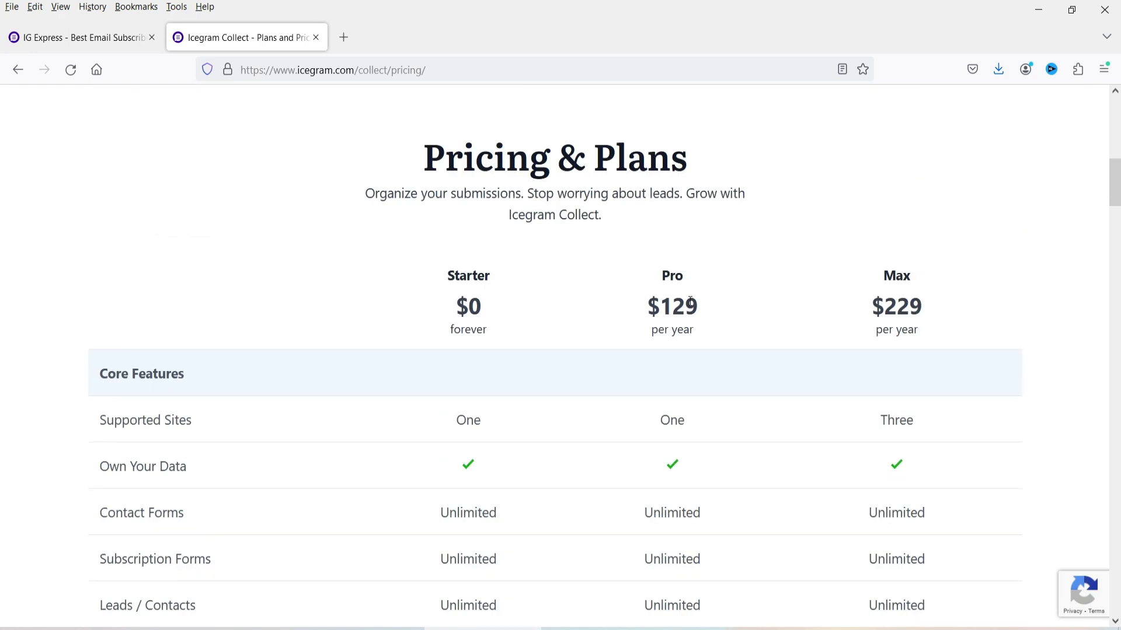
{"action": "scroll", "coordinate": [873, 327], "scroll_direction": "down", "scroll_amount": 3}
{"action": "scroll", "coordinate": [863, 348], "scroll_direction": "down", "scroll_amount": 4}
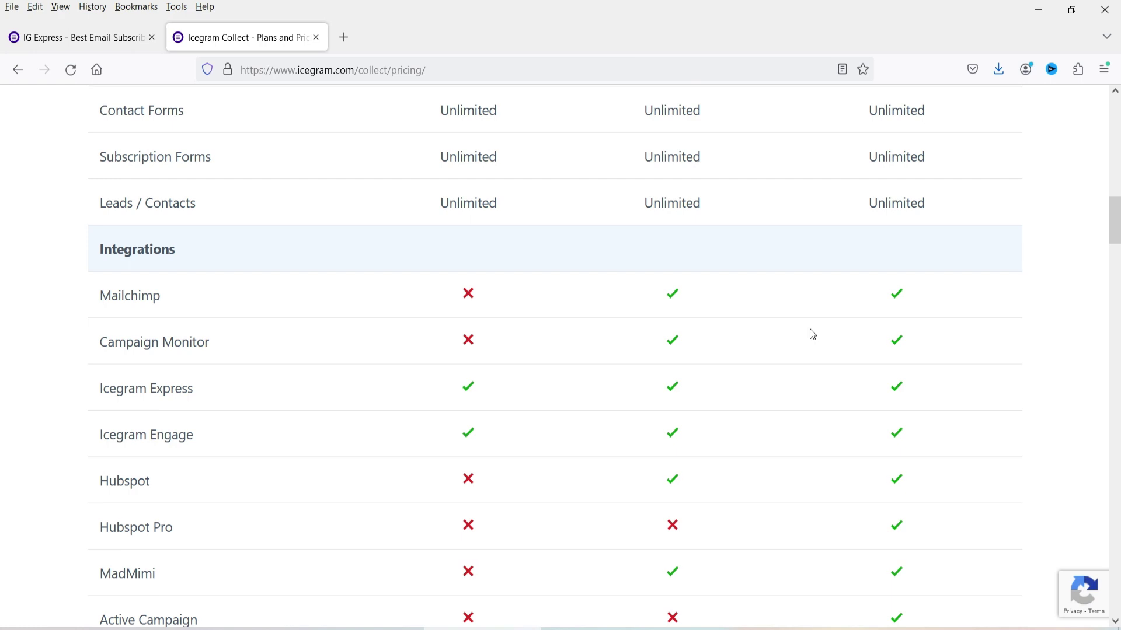
{"action": "scroll", "coordinate": [807, 333], "scroll_direction": "down", "scroll_amount": 3}
{"action": "scroll", "coordinate": [811, 329], "scroll_direction": "down", "scroll_amount": 5}
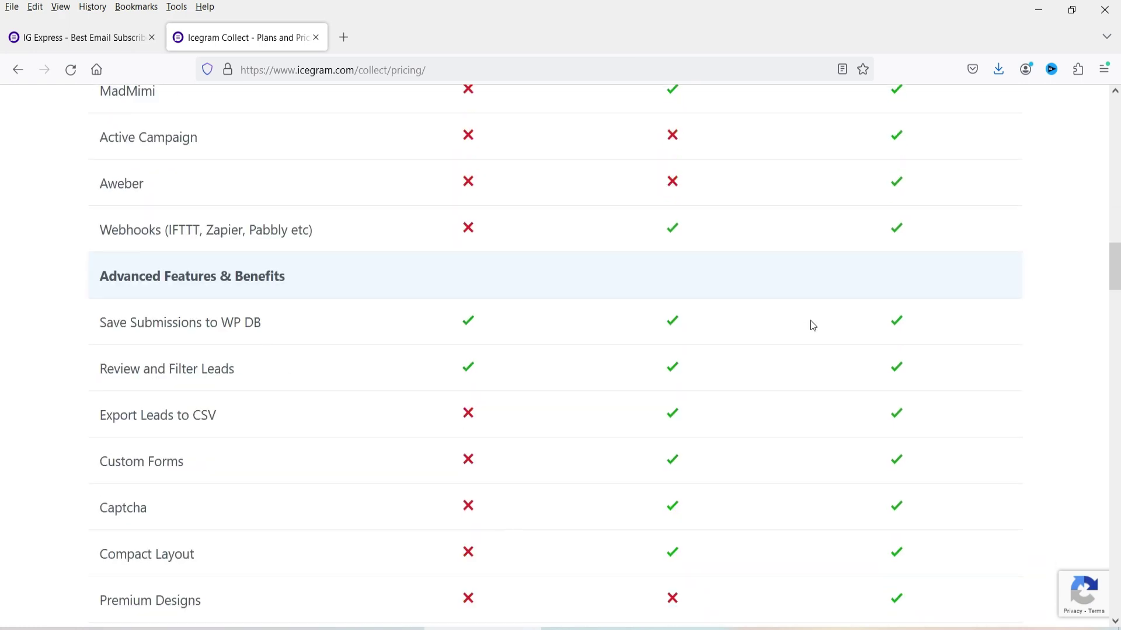
{"action": "scroll", "coordinate": [780, 325], "scroll_direction": "down", "scroll_amount": 5}
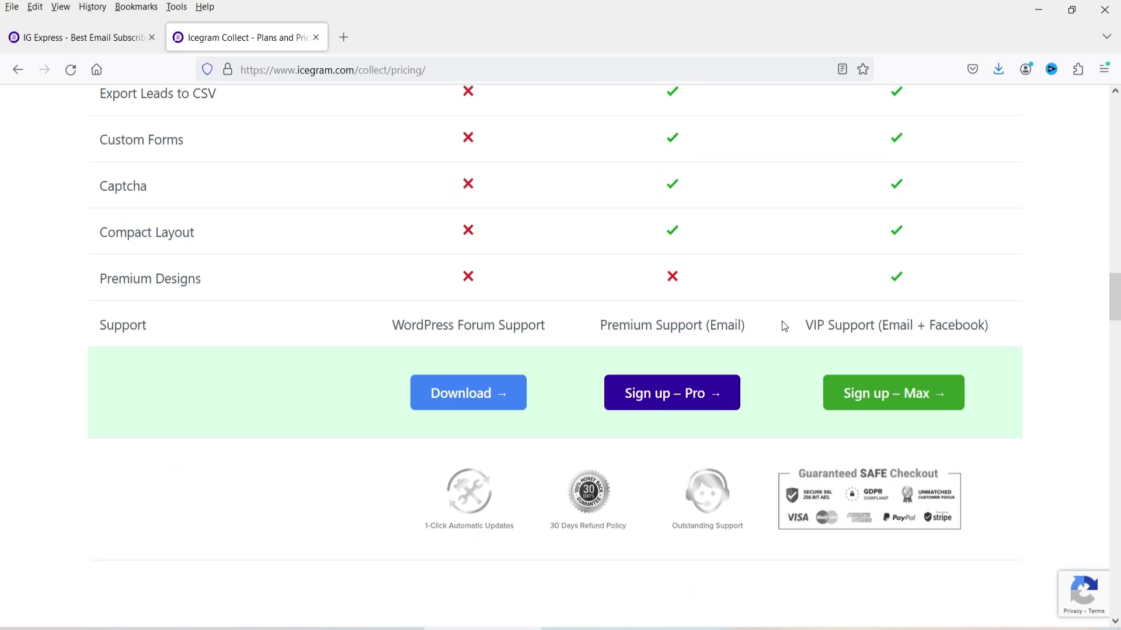
{"action": "scroll", "coordinate": [771, 330], "scroll_direction": "up", "scroll_amount": 20}
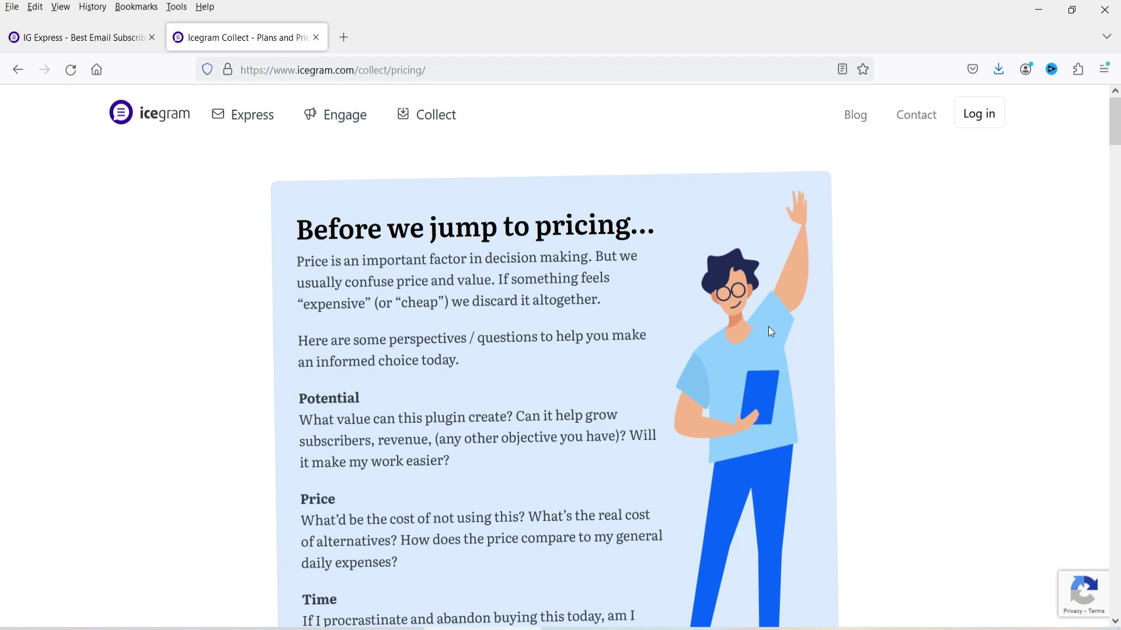
{"action": "key", "text": "ctrl+shift+Tab"}
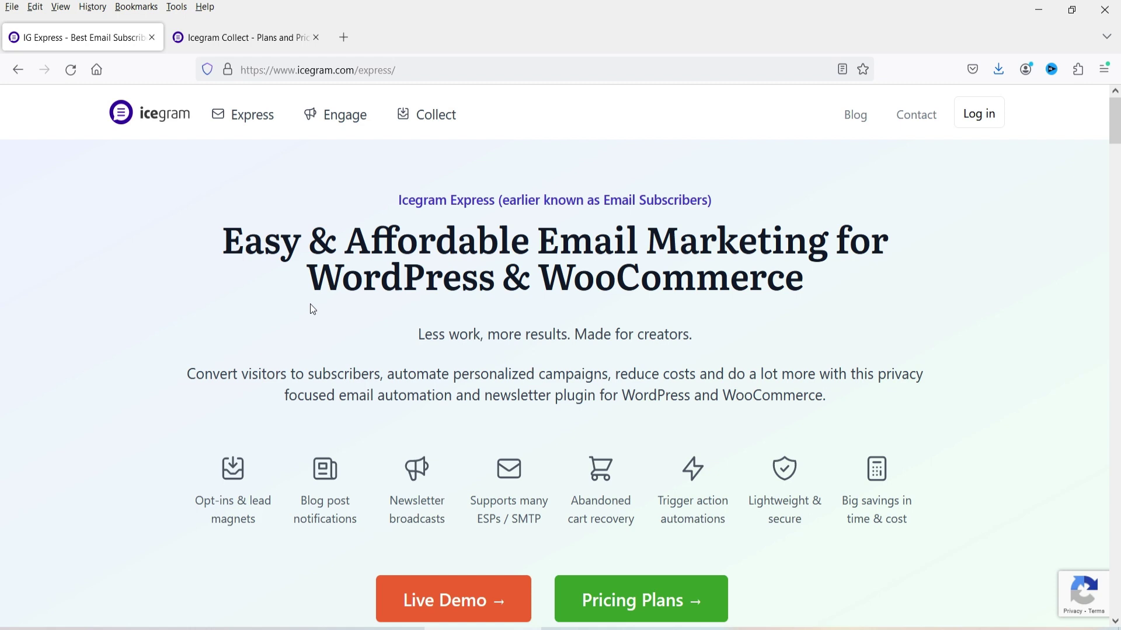
{"action": "scroll", "coordinate": [741, 350], "scroll_direction": "down", "scroll_amount": 4}
{"action": "scroll", "coordinate": [741, 350], "scroll_direction": "down", "scroll_amount": 10}
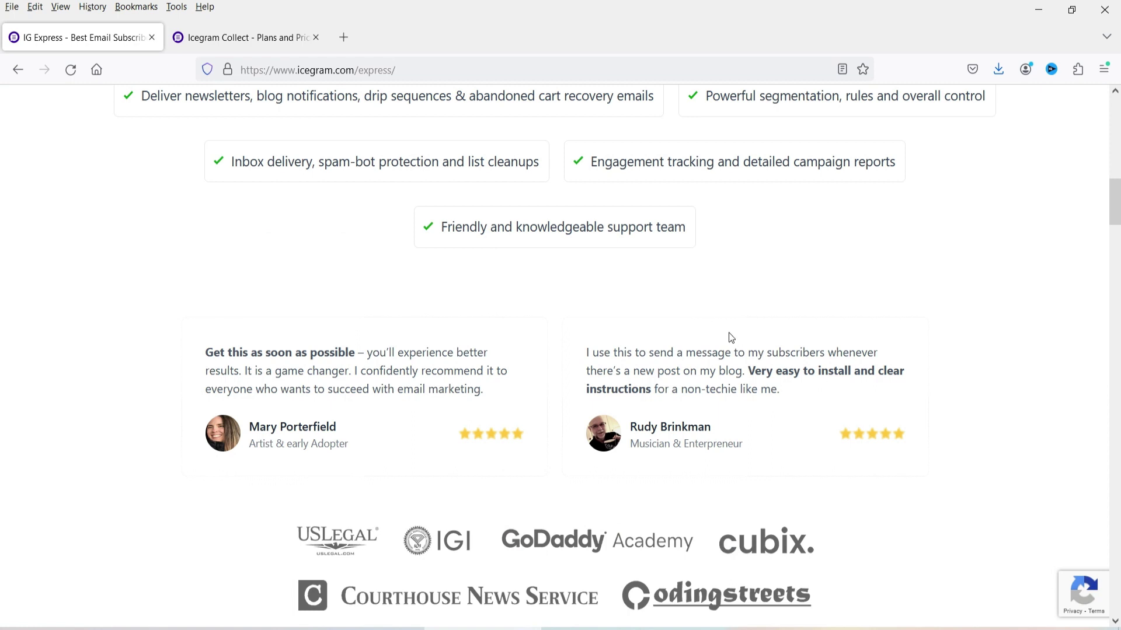
{"action": "scroll", "coordinate": [742, 338], "scroll_direction": "down", "scroll_amount": 7}
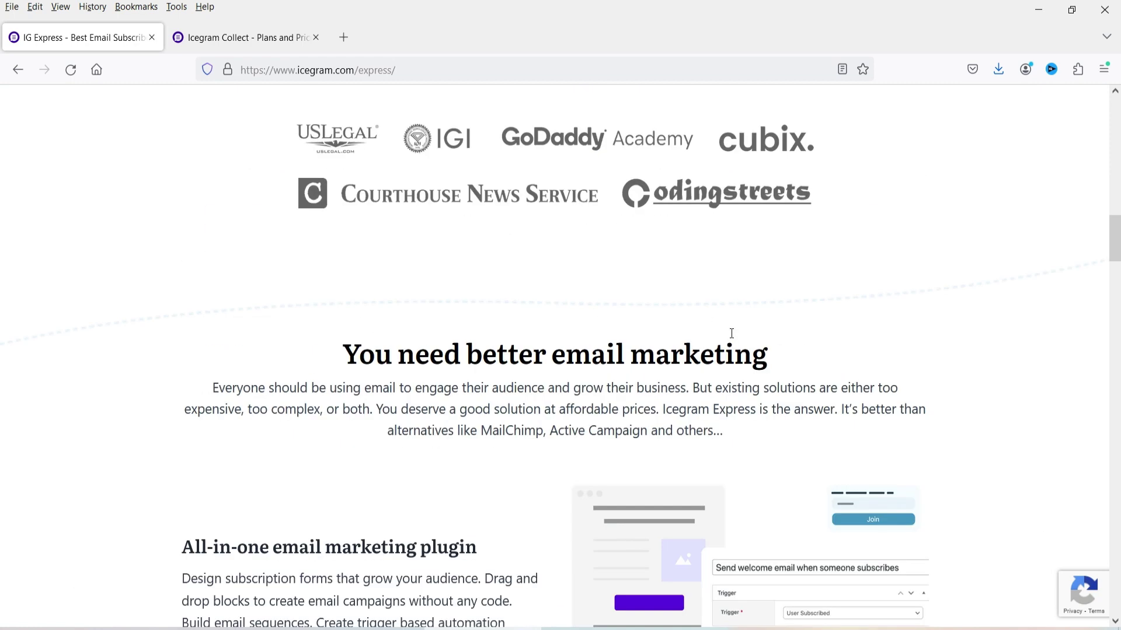
{"action": "scroll", "coordinate": [729, 331], "scroll_direction": "up", "scroll_amount": 15}
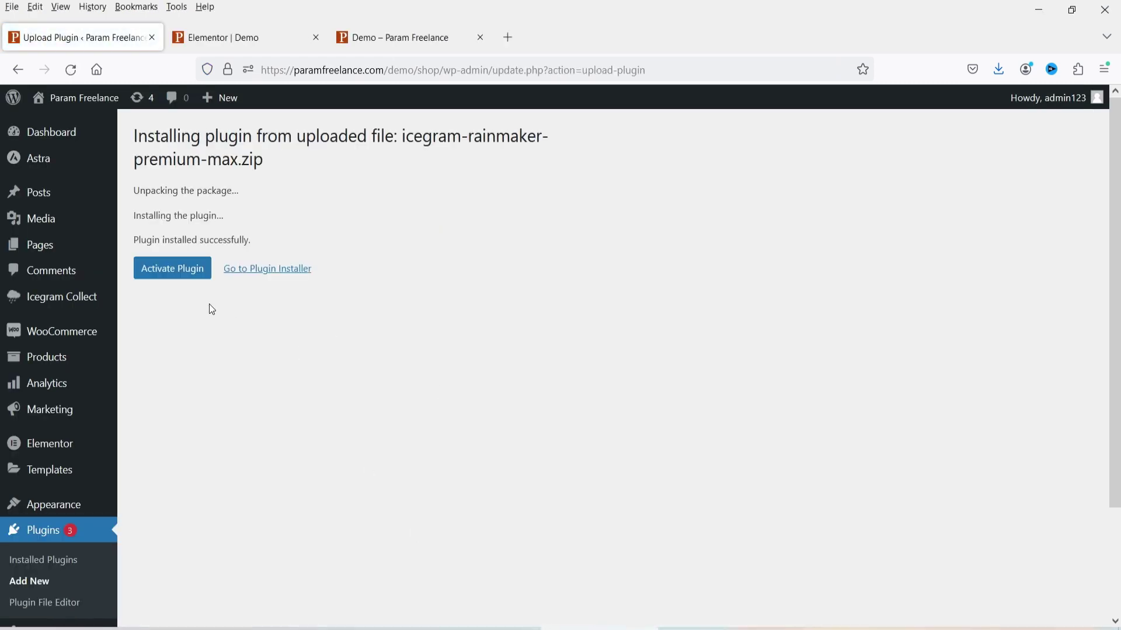
Activate the newly installed icegram-rainmaker-premium-max plugin
{"action": "left_click", "coordinate": [181, 280]}
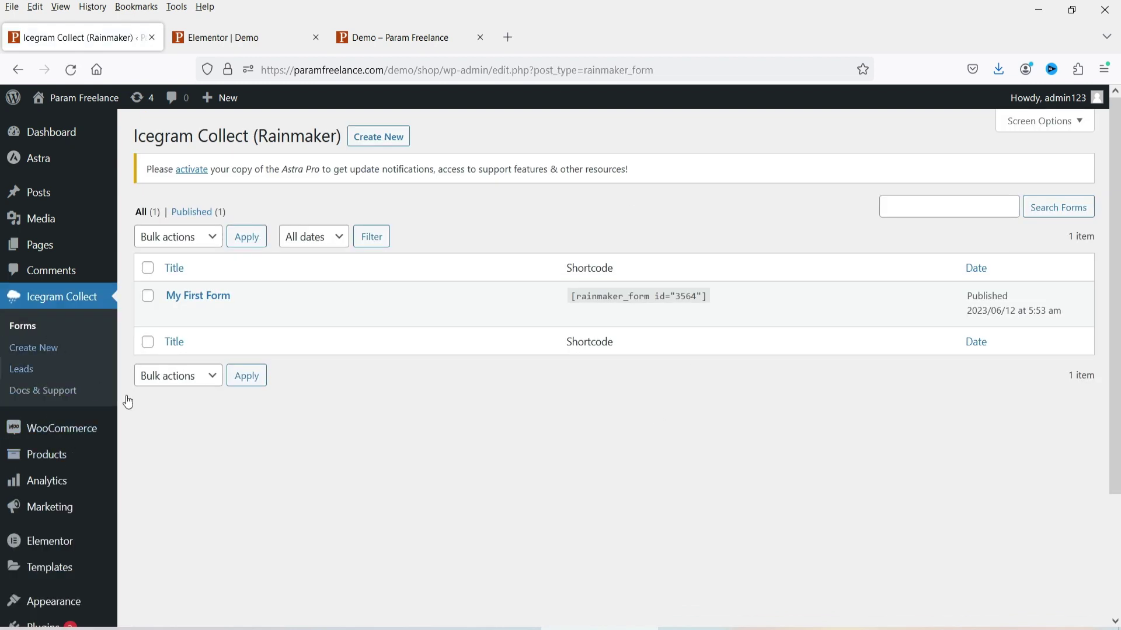
Open My First Form for editing and set its type to Subscription Form
{"action": "left_click", "coordinate": [169, 315]}
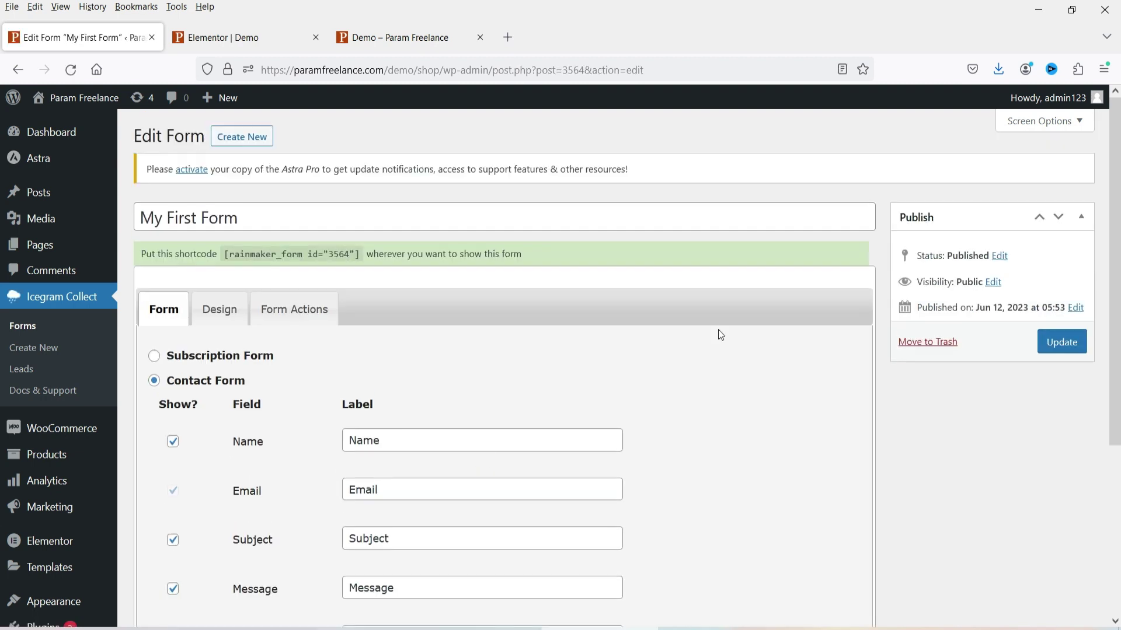
{"action": "scroll", "coordinate": [718, 334], "scroll_direction": "down", "scroll_amount": 3}
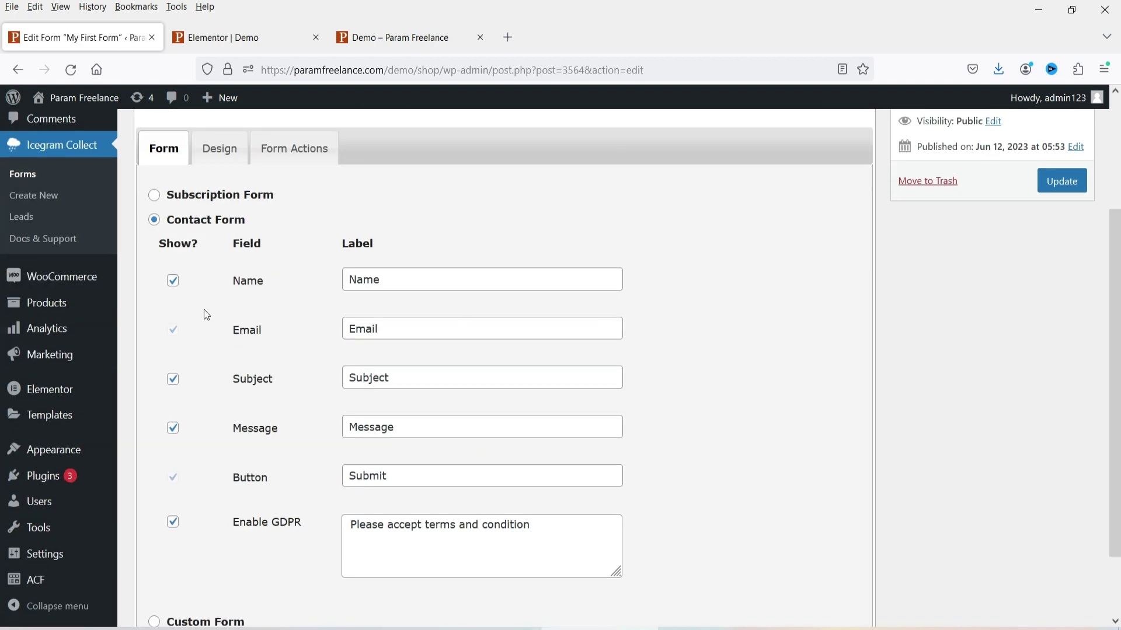
{"action": "scroll", "coordinate": [532, 373], "scroll_direction": "down", "scroll_amount": 2}
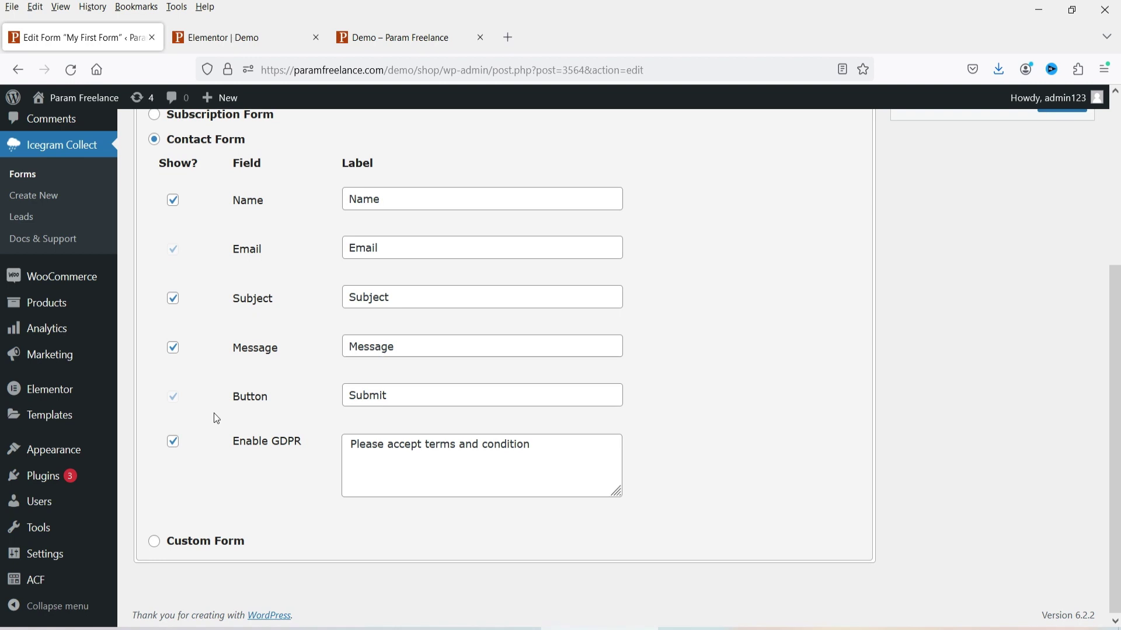
{"action": "scroll", "coordinate": [193, 379], "scroll_direction": "up", "scroll_amount": 5}
{"action": "left_click", "coordinate": [154, 275]}
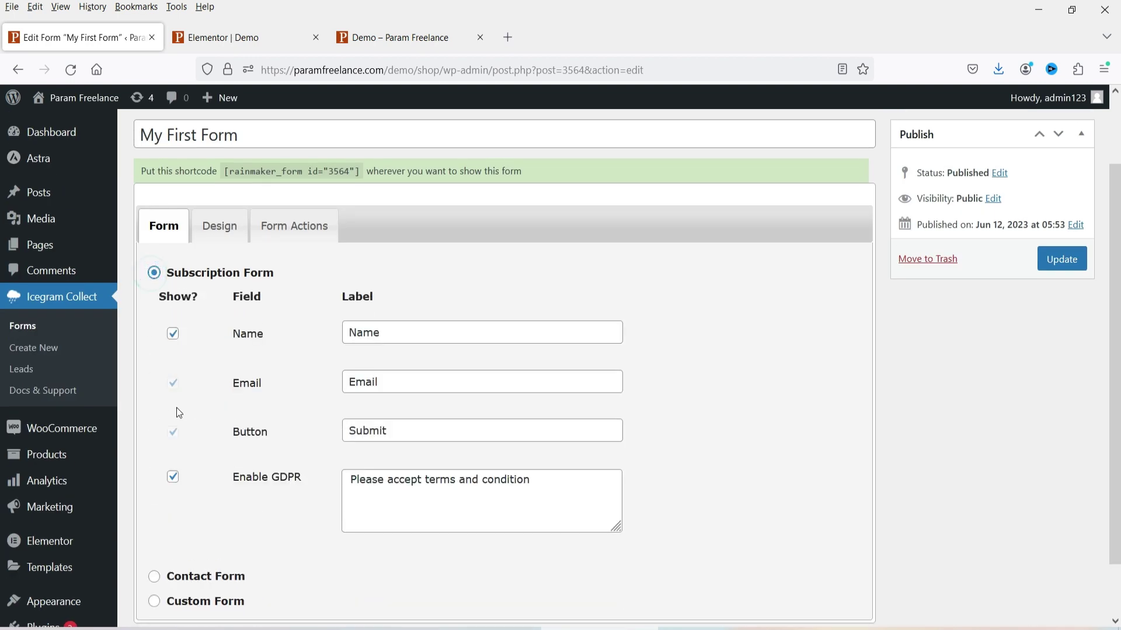
Review the form's Design styles and its custom CSS box
{"action": "left_click", "coordinate": [219, 226]}
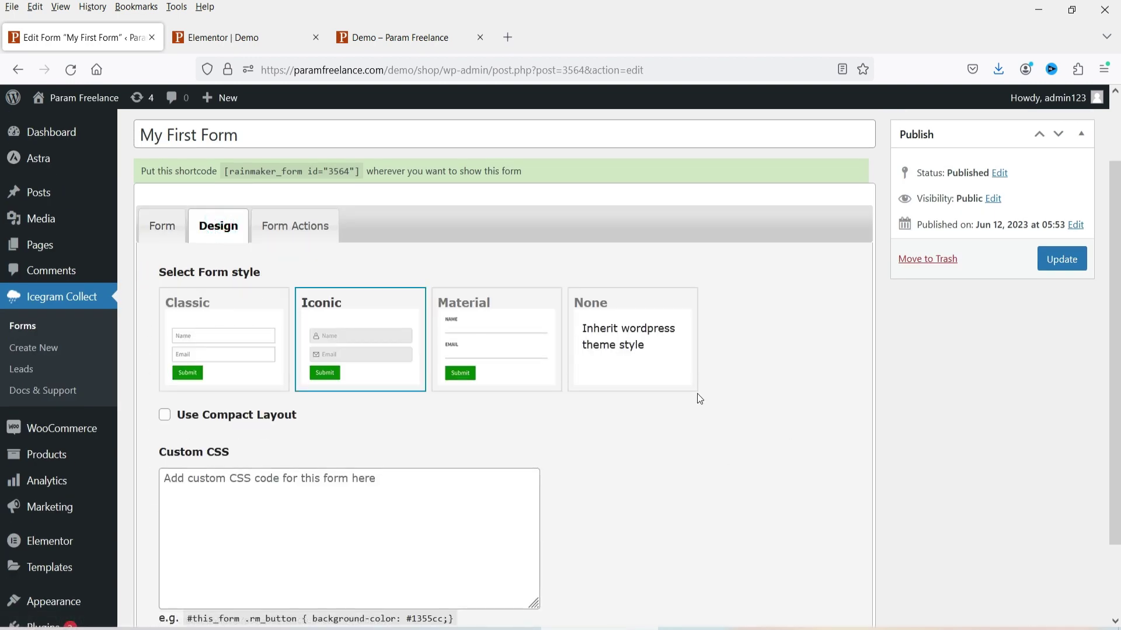
{"action": "scroll", "coordinate": [753, 413], "scroll_direction": "down", "scroll_amount": 1}
{"action": "scroll", "coordinate": [750, 414], "scroll_direction": "down", "scroll_amount": 1}
{"action": "left_click", "coordinate": [316, 430]}
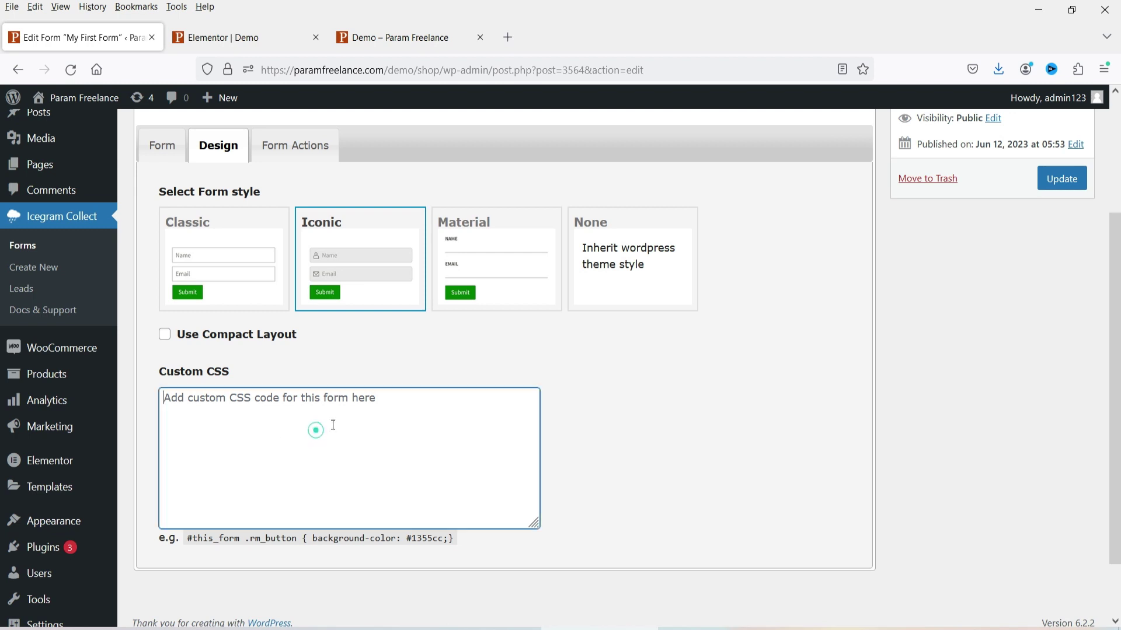
{"action": "scroll", "coordinate": [727, 467], "scroll_direction": "up", "scroll_amount": 2}
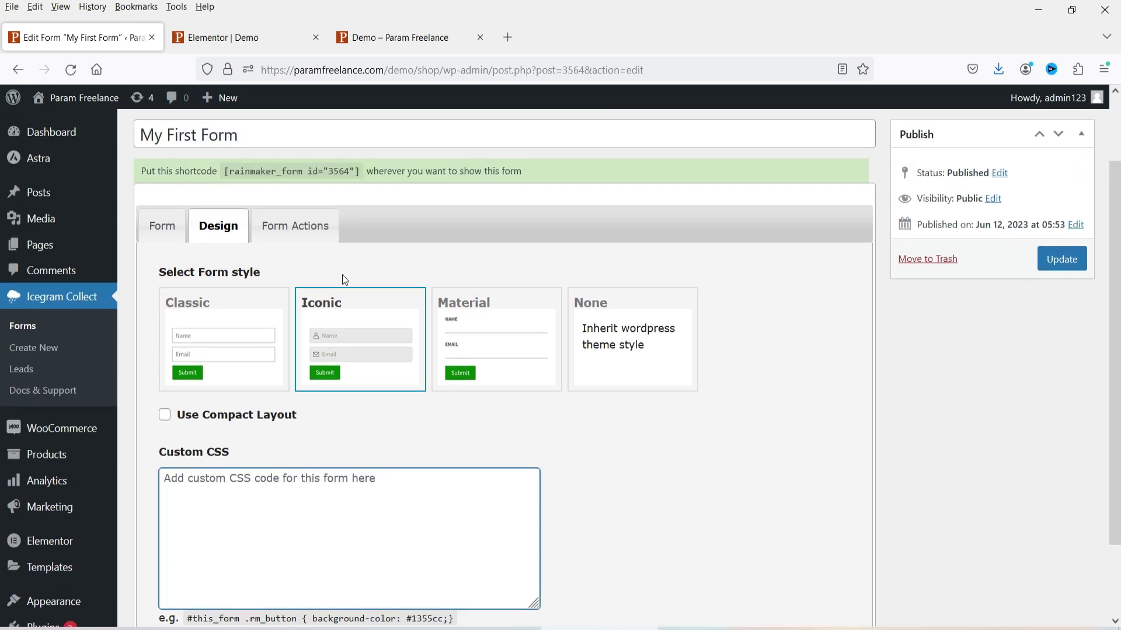
Check the Form Actions mailing list providers, then view the collected Leads
{"action": "left_click", "coordinate": [316, 226]}
{"action": "scroll", "coordinate": [821, 393], "scroll_direction": "down", "scroll_amount": 2}
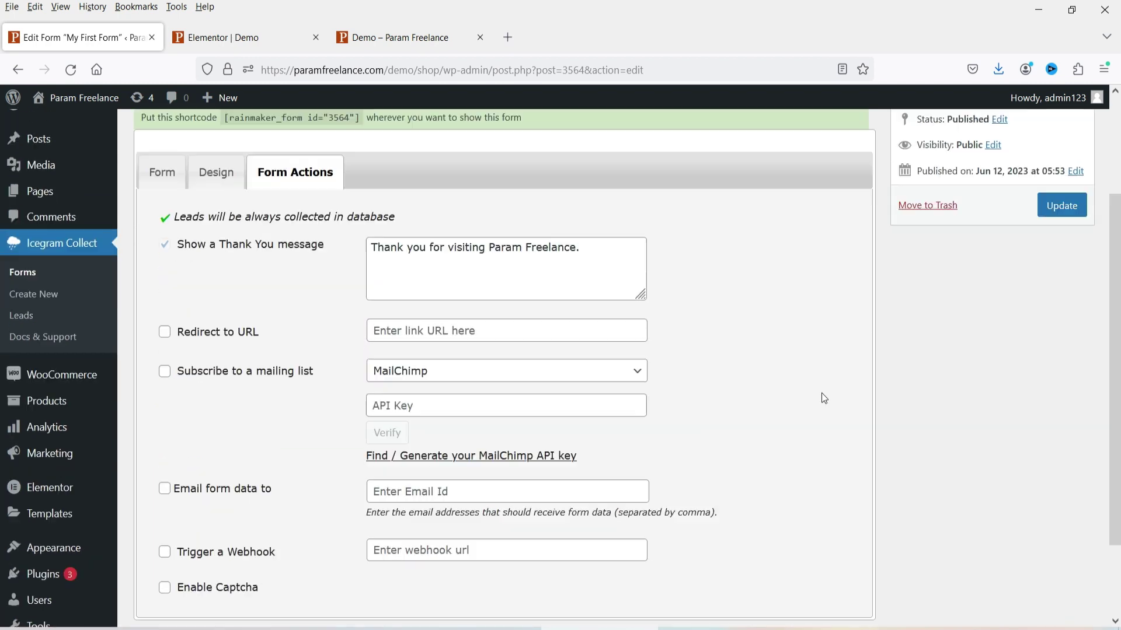
{"action": "left_click", "coordinate": [476, 311]}
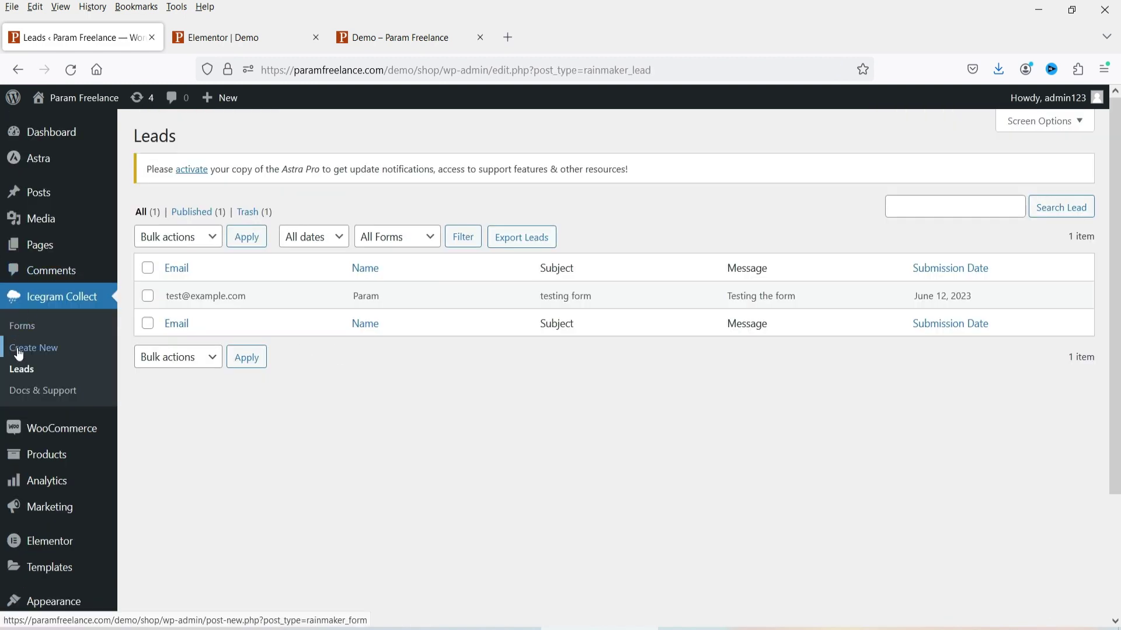
{"action": "left_click", "coordinate": [17, 349]}
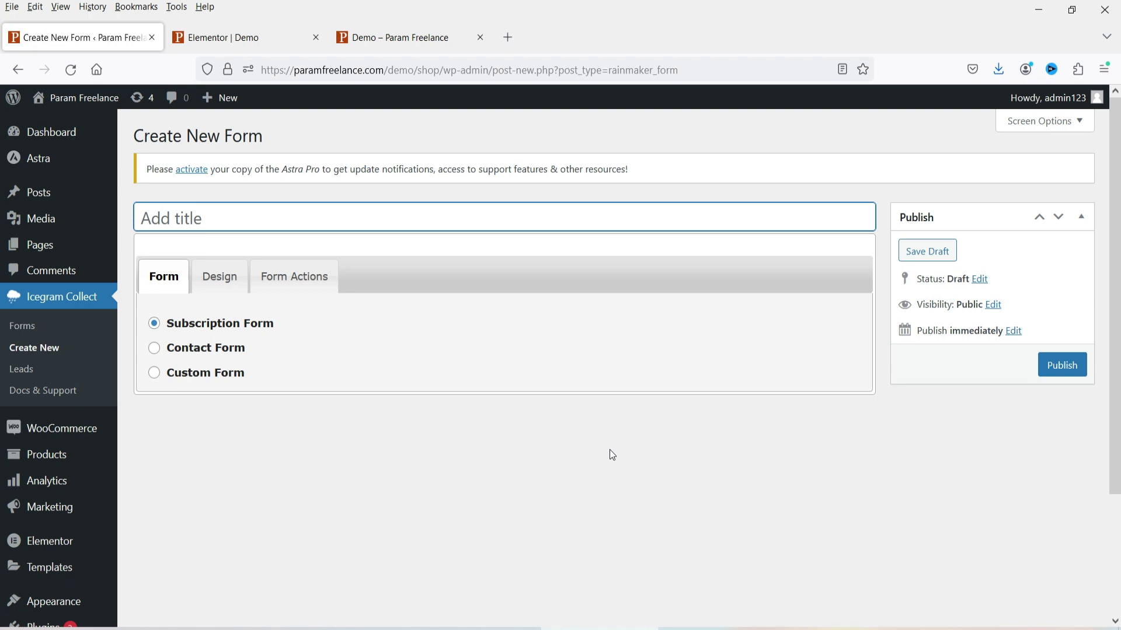
Give the new untitled form the Iconic design style after trying the Contact type
{"action": "left_click", "coordinate": [155, 346]}
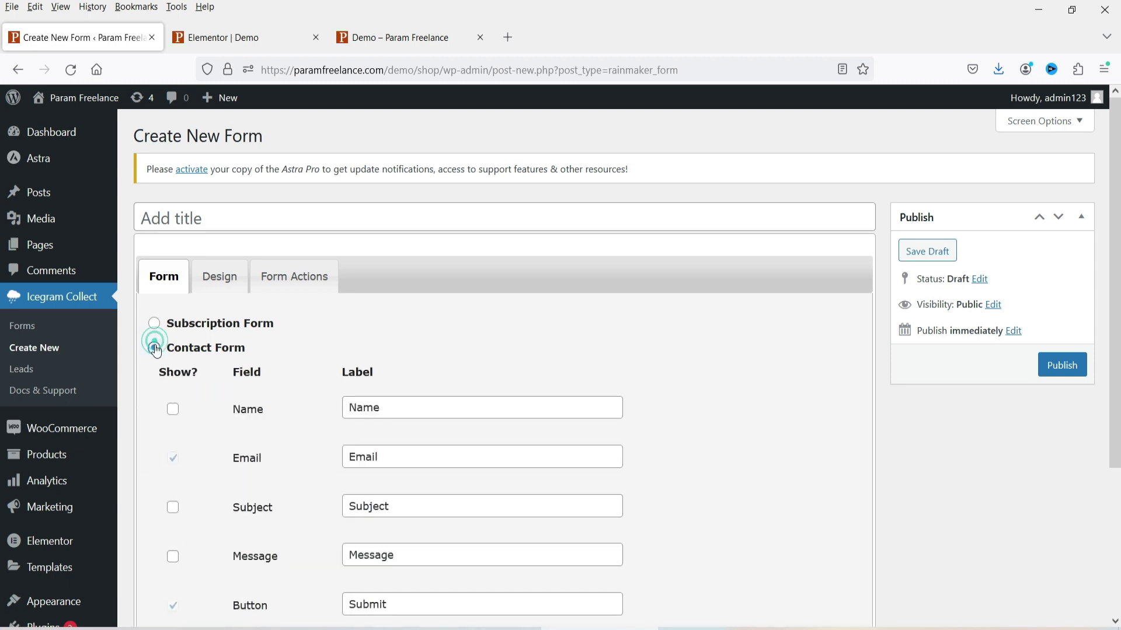
{"action": "scroll", "coordinate": [638, 395], "scroll_direction": "down", "scroll_amount": 4}
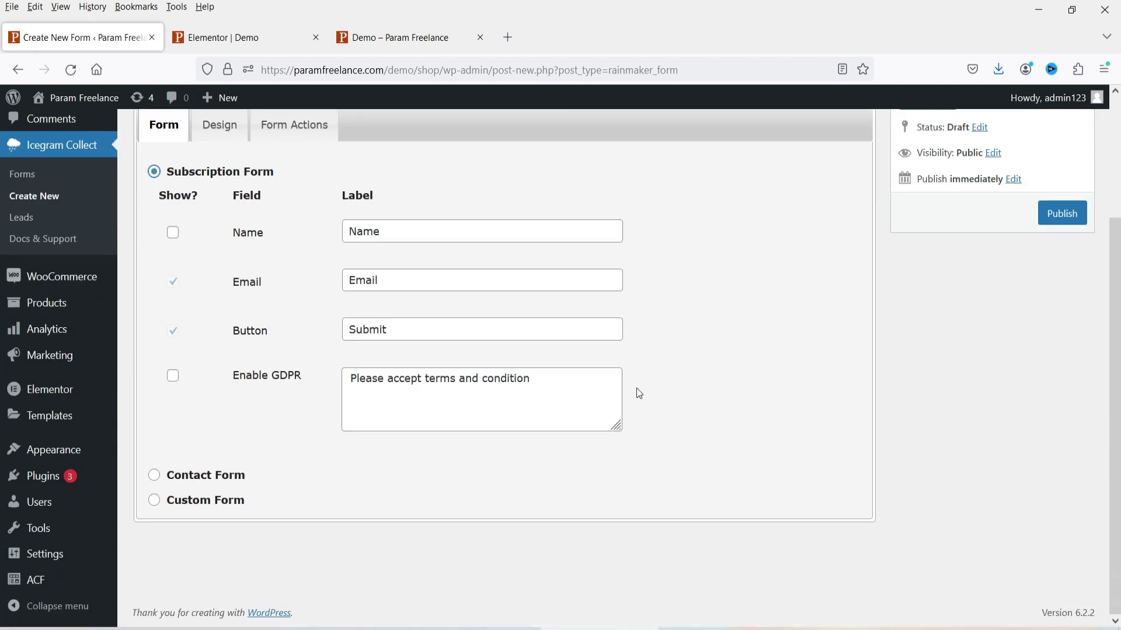
{"action": "scroll", "coordinate": [638, 395], "scroll_direction": "up", "scroll_amount": 3}
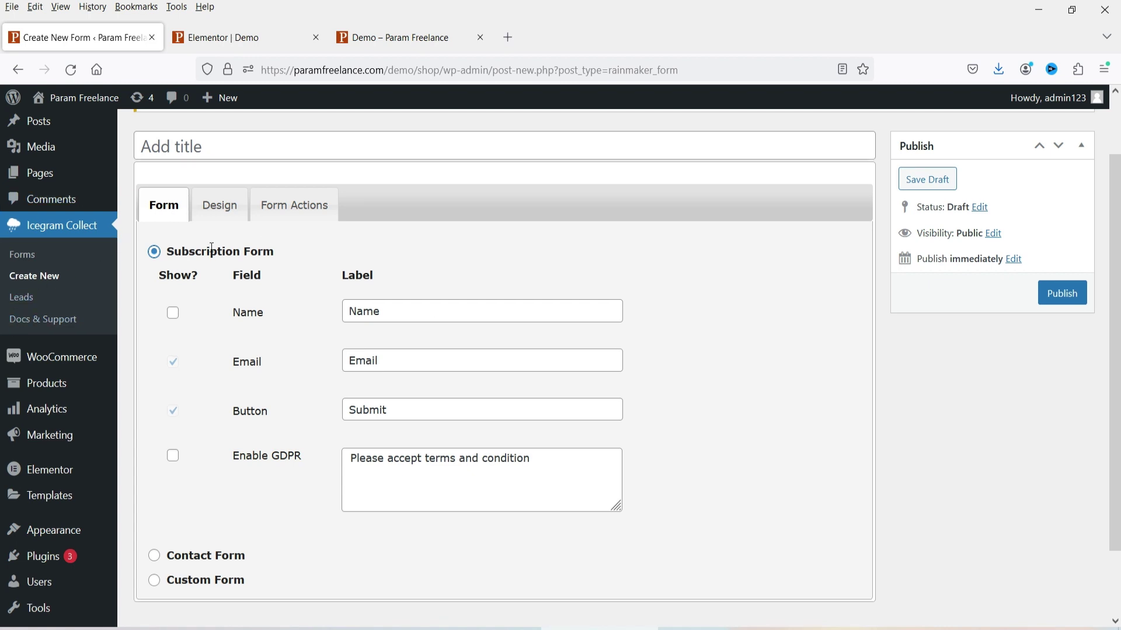
{"action": "left_click", "coordinate": [199, 204]}
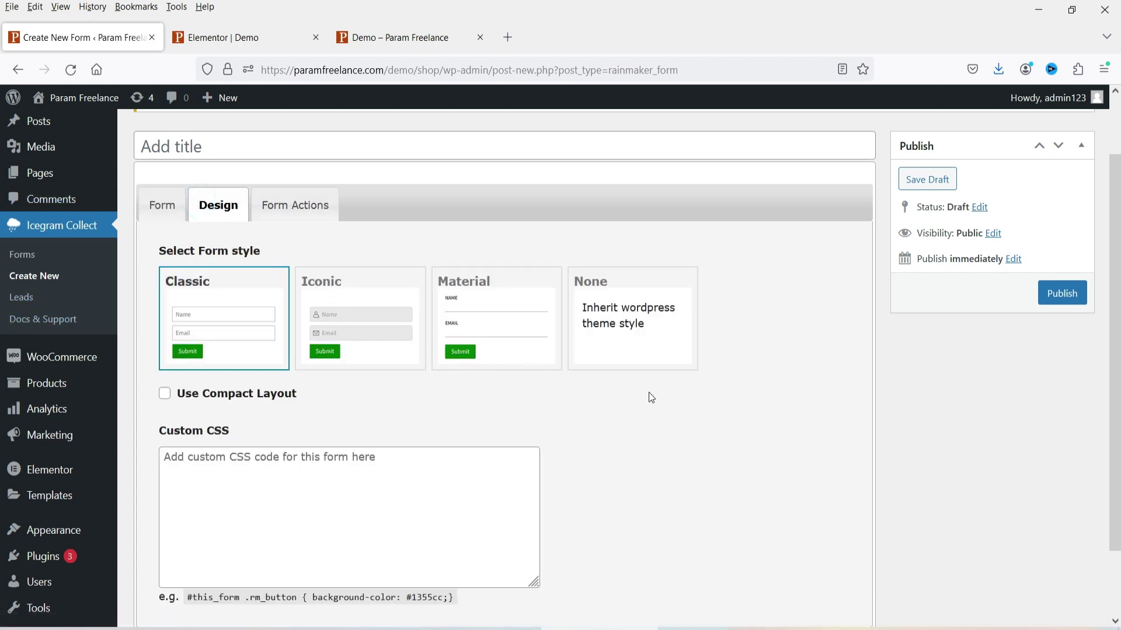
{"action": "left_click", "coordinate": [340, 294]}
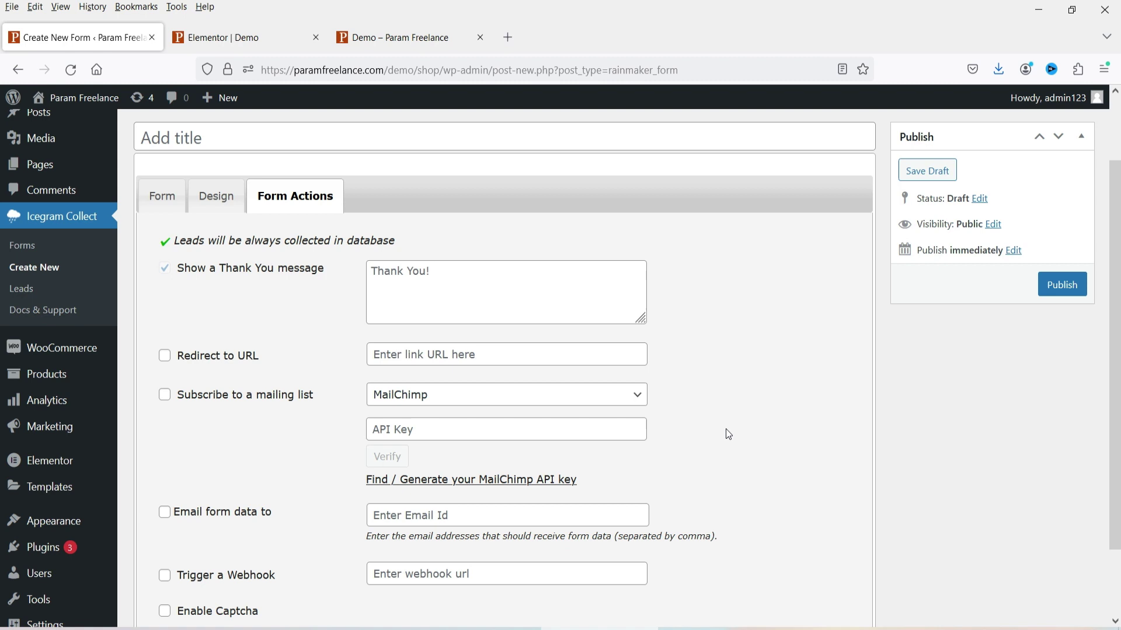